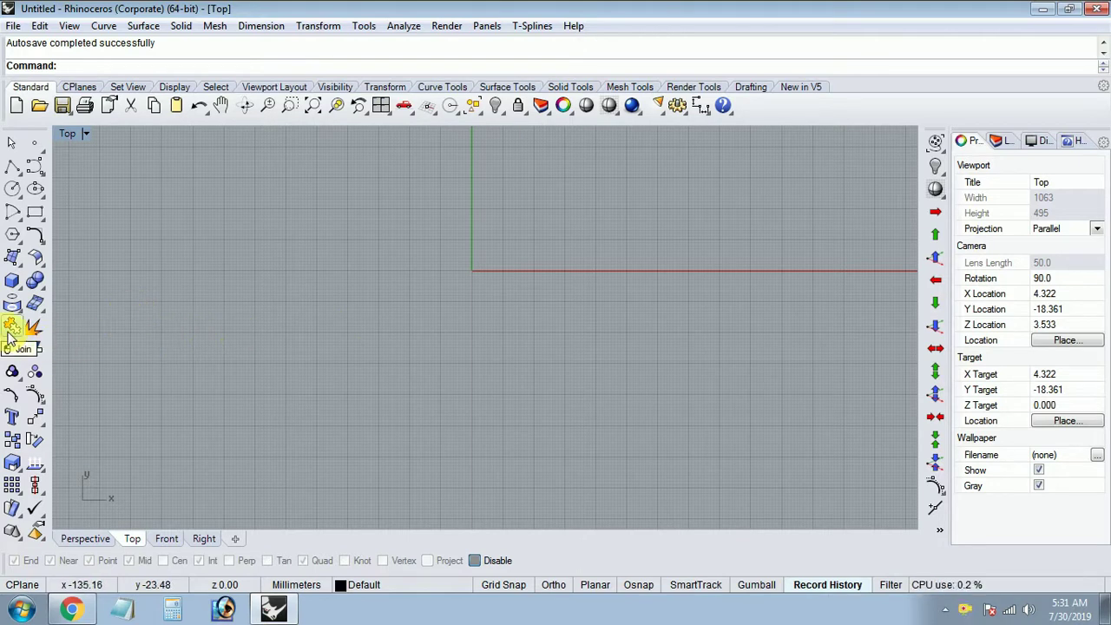
Draw two collinear horizontal segments end to end with Polyline in the Top view.
{"action": "left_click", "coordinate": [12, 165]}
{"action": "left_click", "coordinate": [230, 305]}
{"action": "left_click", "coordinate": [351, 305]}
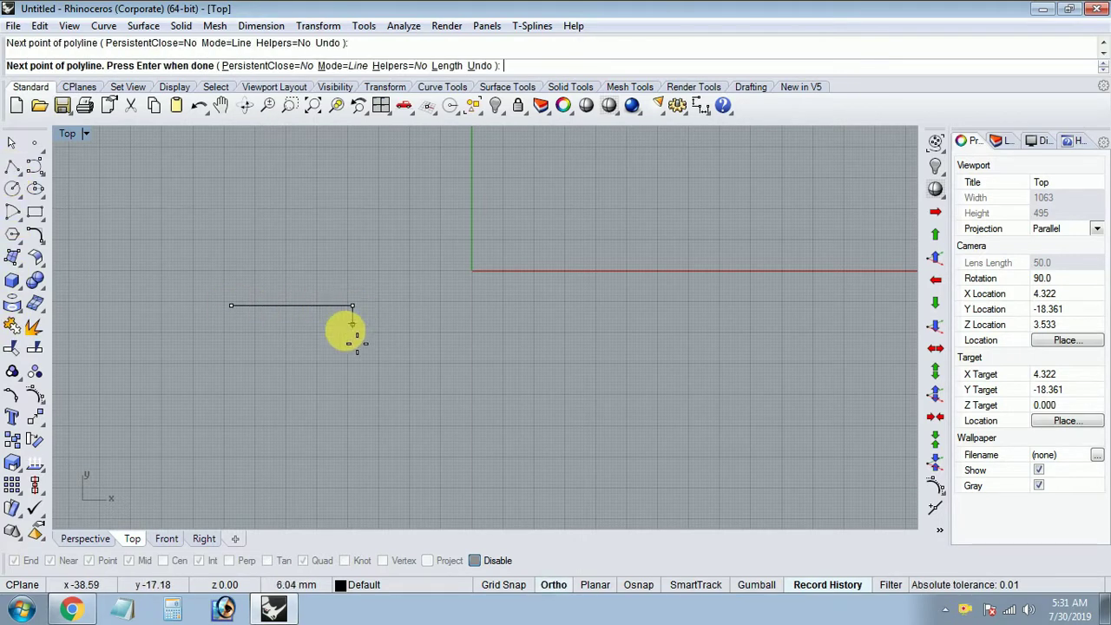
{"action": "key", "text": "Return"}
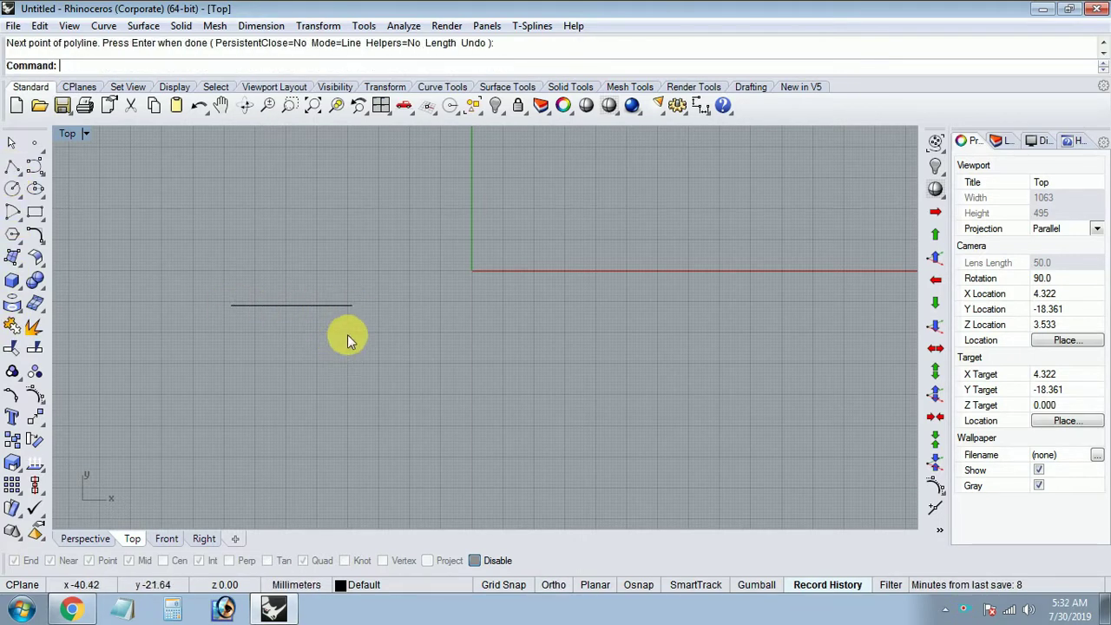
{"action": "key", "text": "Return"}
{"action": "left_click", "coordinate": [351, 305]}
{"action": "left_click", "coordinate": [434, 304]}
{"action": "key", "text": "Return"}
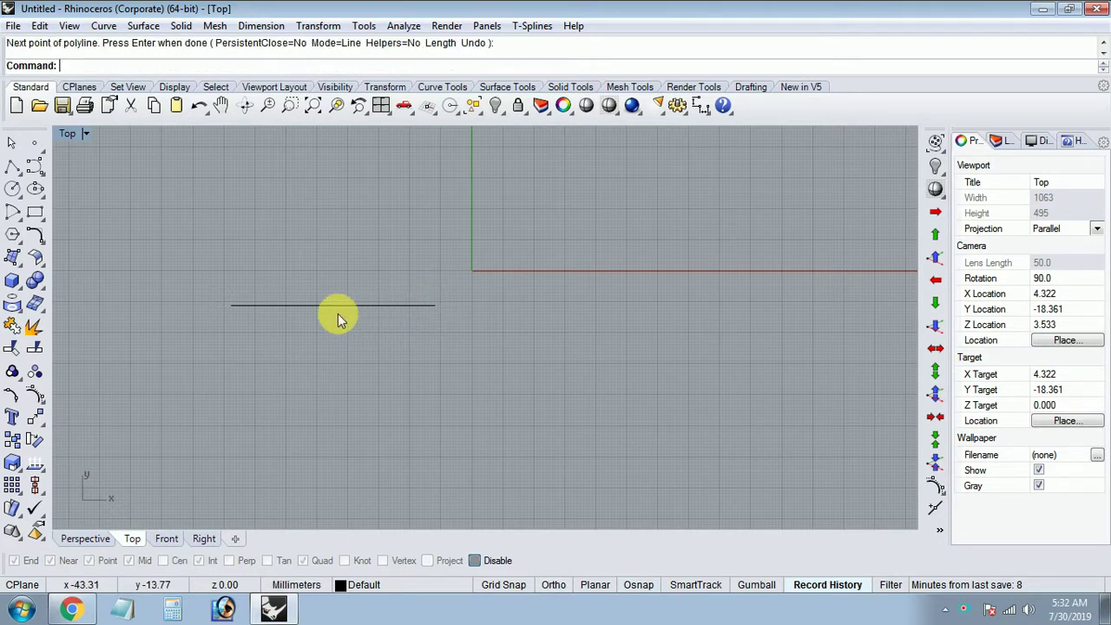
Pick each segment to confirm they are separate, then clear the selection.
{"action": "left_click", "coordinate": [357, 304]}
{"action": "left_click", "coordinate": [141, 376]}
{"action": "left_click", "coordinate": [363, 305]}
{"action": "scroll", "coordinate": [329, 320], "scroll_direction": "up", "scroll_amount": 3}
{"action": "scroll", "coordinate": [330, 323], "scroll_direction": "up", "scroll_amount": 1}
{"action": "left_click", "coordinate": [339, 290]}
{"action": "left_click", "coordinate": [396, 292]}
{"action": "left_click", "coordinate": [382, 290]}
{"action": "left_click", "coordinate": [345, 324]}
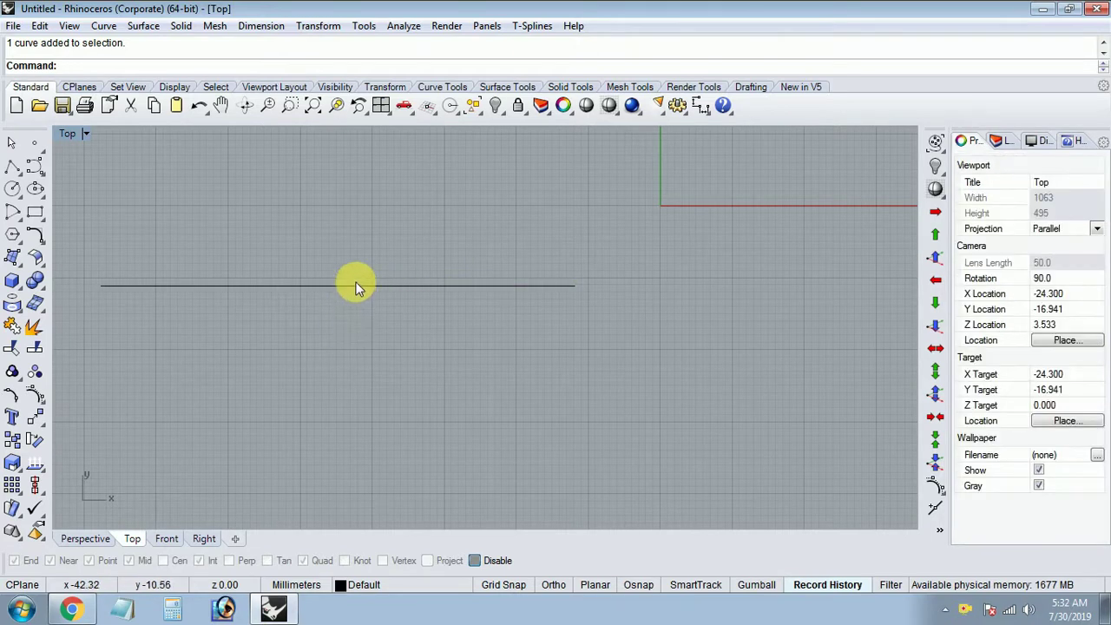
Window-select both horizontal segments, Join them, and click the result to confirm one curve.
{"action": "left_click_drag", "start_coordinate": [425, 233], "coordinate": [290, 391]}
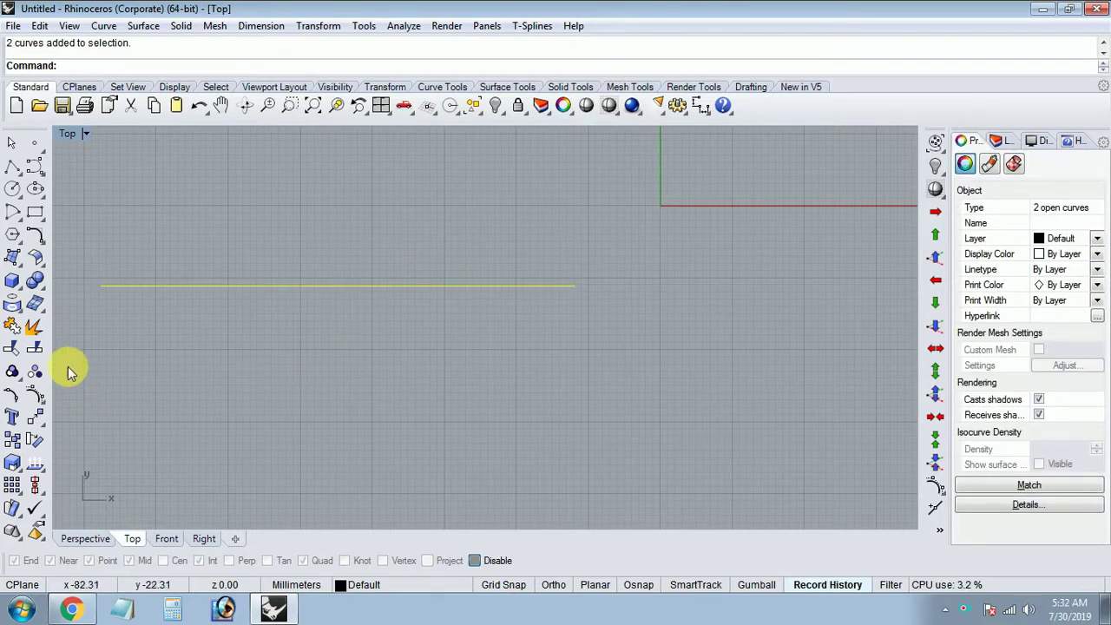
{"action": "left_click", "coordinate": [12, 328]}
{"action": "left_click", "coordinate": [336, 288]}
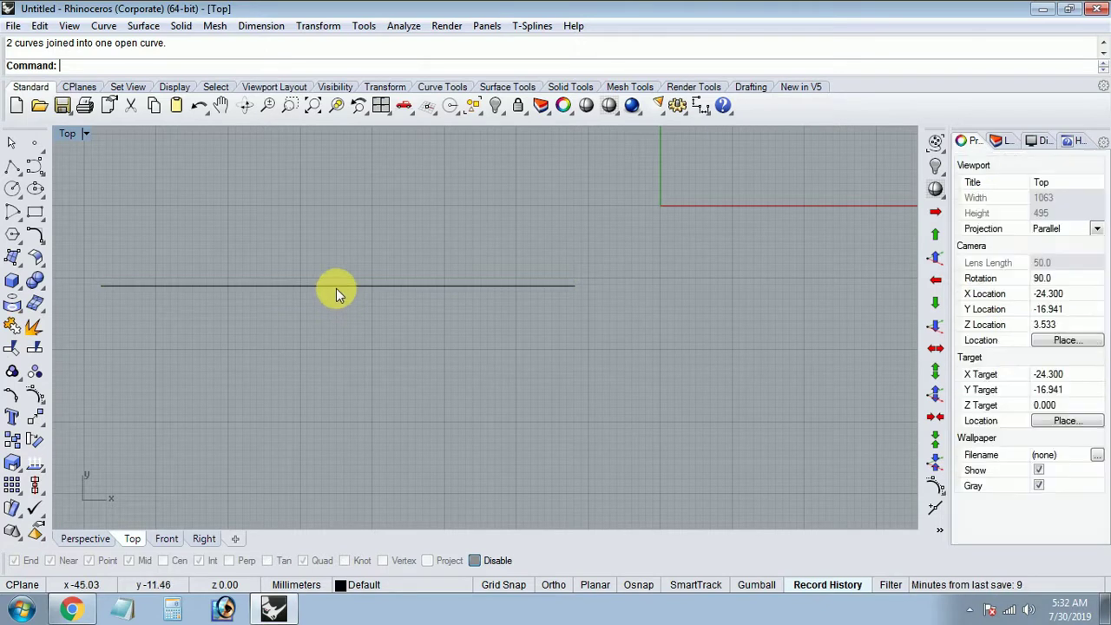
{"action": "left_click", "coordinate": [334, 288]}
{"action": "left_click", "coordinate": [334, 288]}
{"action": "left_click", "coordinate": [334, 288]}
{"action": "left_click", "coordinate": [130, 272]}
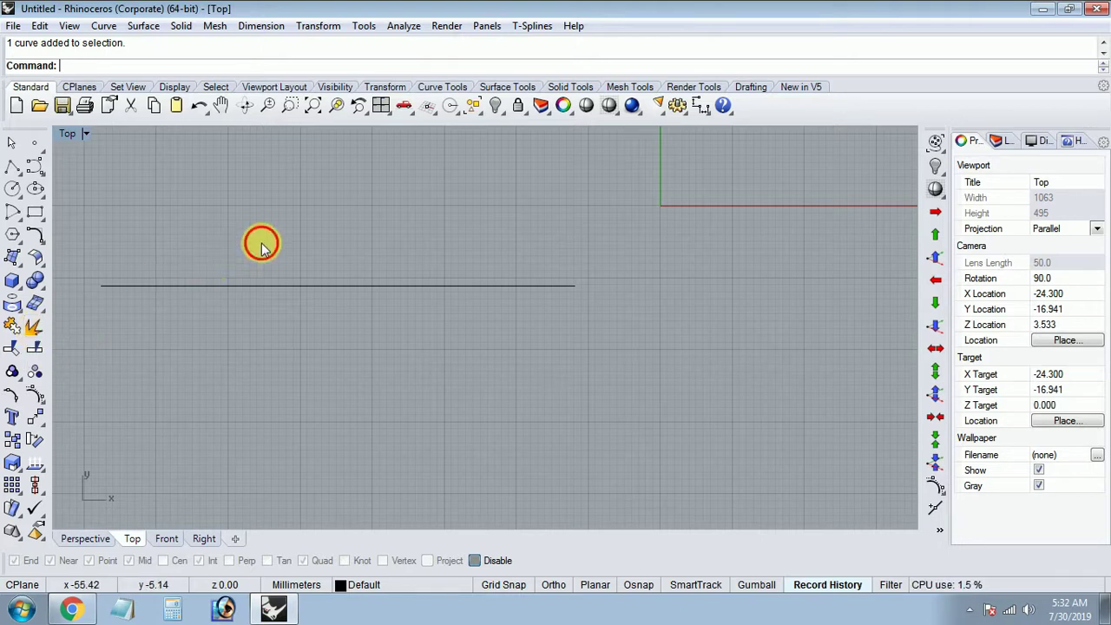
Explode the joined horizontal curve and pick the left and right pieces separately.
{"action": "left_click", "coordinate": [279, 283]}
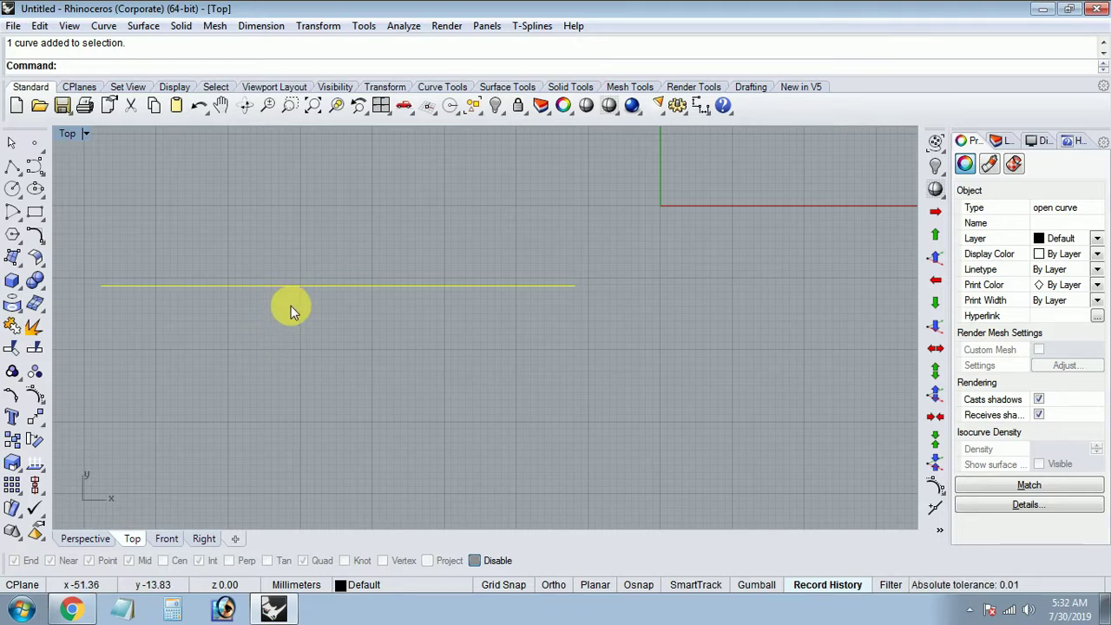
{"action": "left_click", "coordinate": [373, 231]}
{"action": "left_click_drag", "start_coordinate": [372, 231], "coordinate": [297, 330]}
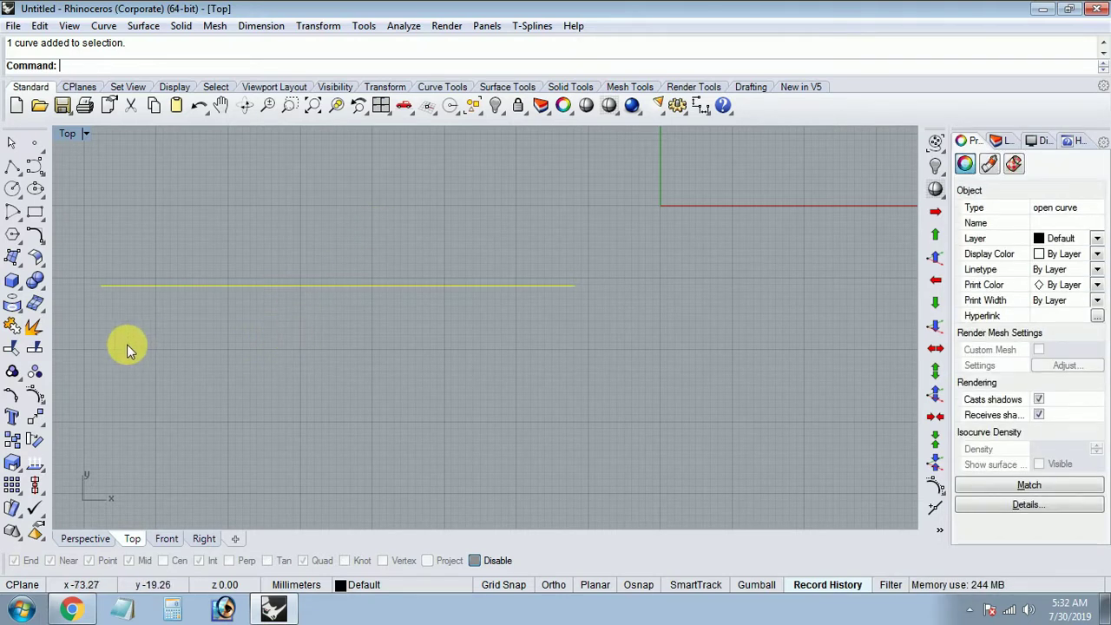
{"action": "left_click", "coordinate": [31, 327]}
{"action": "left_click", "coordinate": [303, 295]}
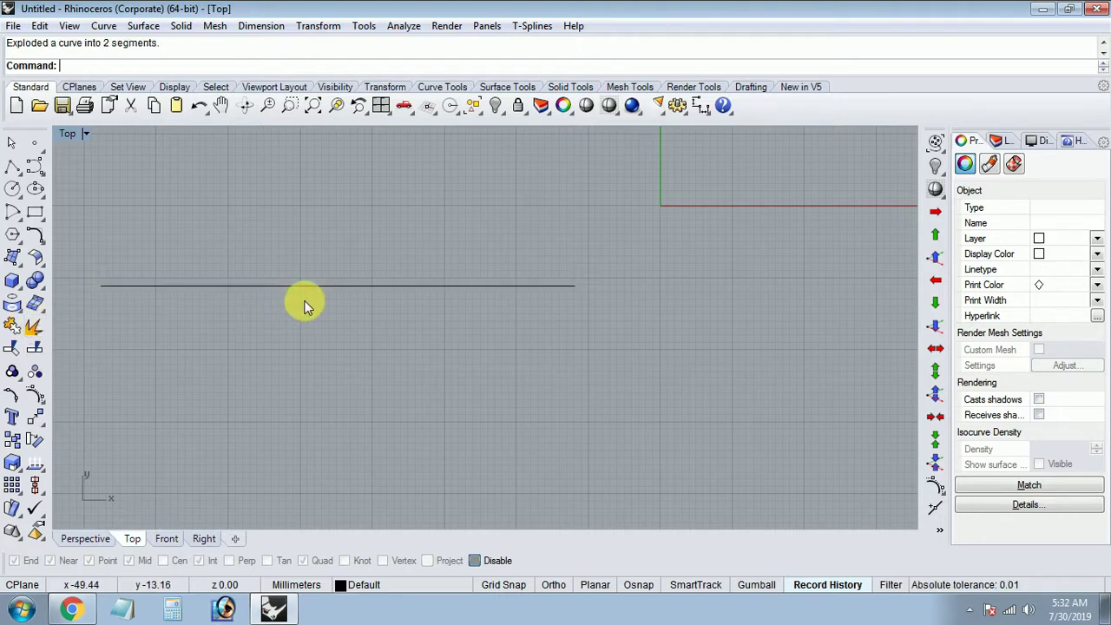
{"action": "left_click", "coordinate": [305, 292]}
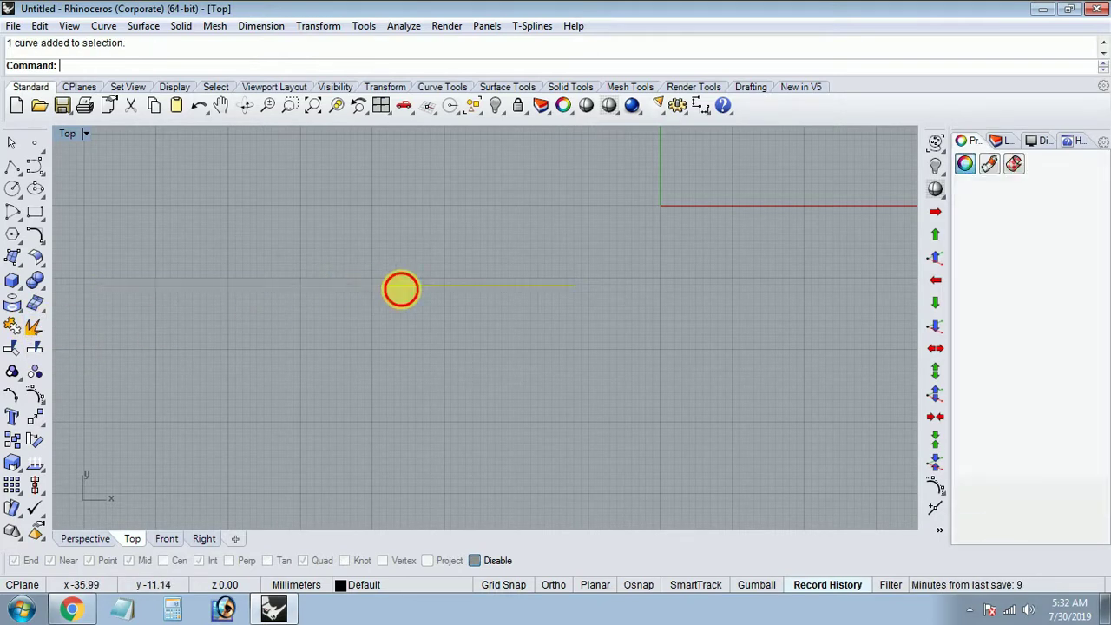
{"action": "left_click", "coordinate": [396, 292]}
{"action": "left_click", "coordinate": [347, 321]}
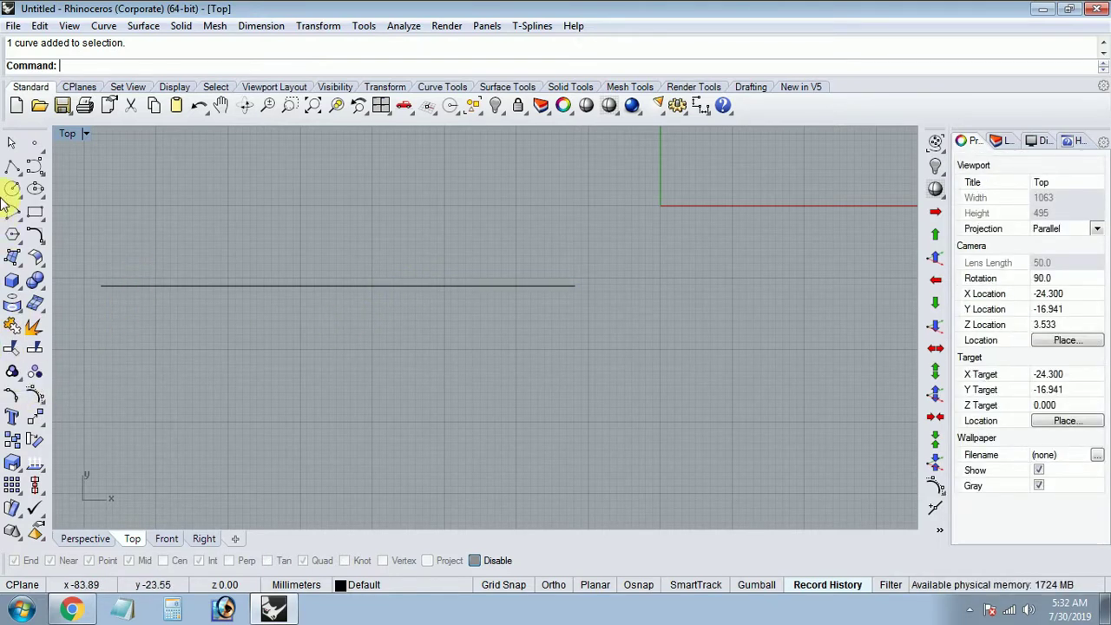
Draw the first two vertical lines crossing the horizontal line.
{"action": "left_click", "coordinate": [12, 165]}
{"action": "left_click", "coordinate": [175, 236]}
{"action": "left_click", "coordinate": [193, 318]}
{"action": "key", "text": "Return"}
{"action": "left_click", "coordinate": [270, 219]}
{"action": "left_click", "coordinate": [271, 328]}
{"action": "key", "text": "Return"}
Draw the third and fourth vertical lines, then window-select all six curves.
{"action": "key", "text": "Return"}
{"action": "left_click", "coordinate": [357, 246]}
{"action": "left_click", "coordinate": [358, 331]}
{"action": "key", "text": "Return"}
{"action": "key", "text": "Return"}
{"action": "left_click", "coordinate": [433, 257]}
{"action": "left_click", "coordinate": [433, 310]}
{"action": "key", "text": "Return"}
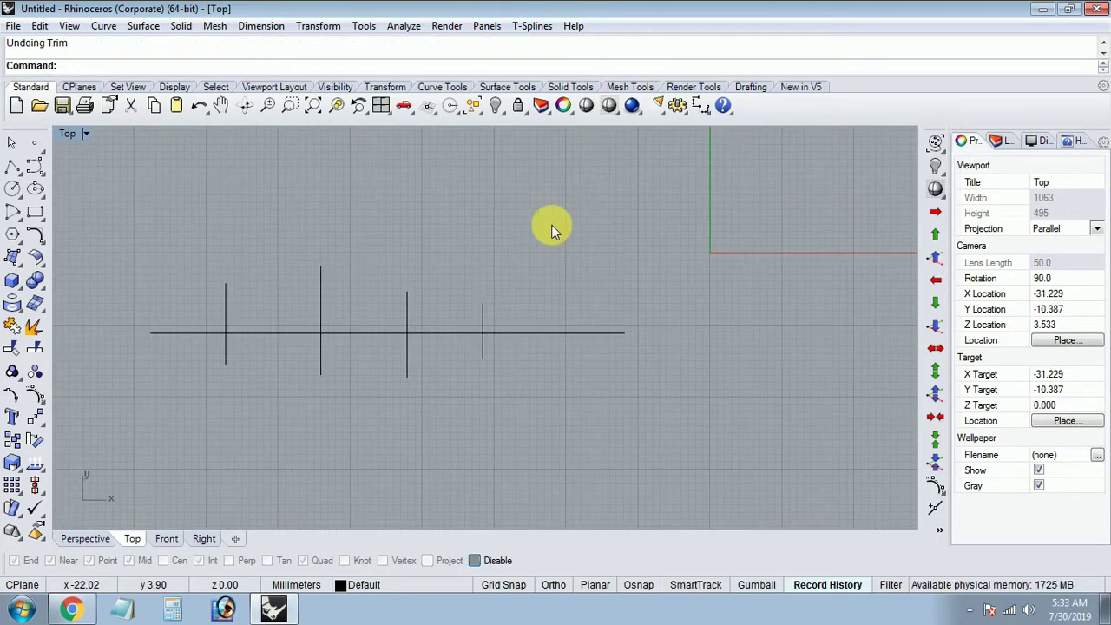
{"action": "left_click_drag", "start_coordinate": [551, 214], "coordinate": [149, 453]}
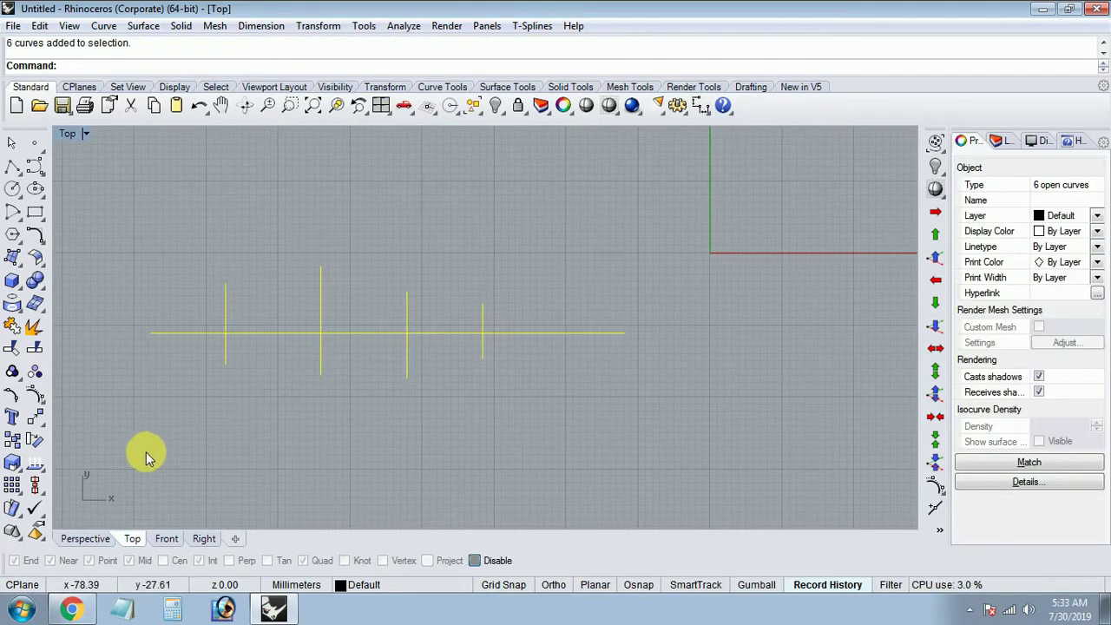
Trim away the first vertical's upper part and the second vertical's lower part.
{"action": "left_click", "coordinate": [18, 352]}
{"action": "scroll", "coordinate": [251, 326], "scroll_direction": "up", "scroll_amount": 3}
{"action": "right_click_drag", "start_coordinate": [180, 347], "coordinate": [234, 341]}
{"action": "left_click", "coordinate": [229, 326]}
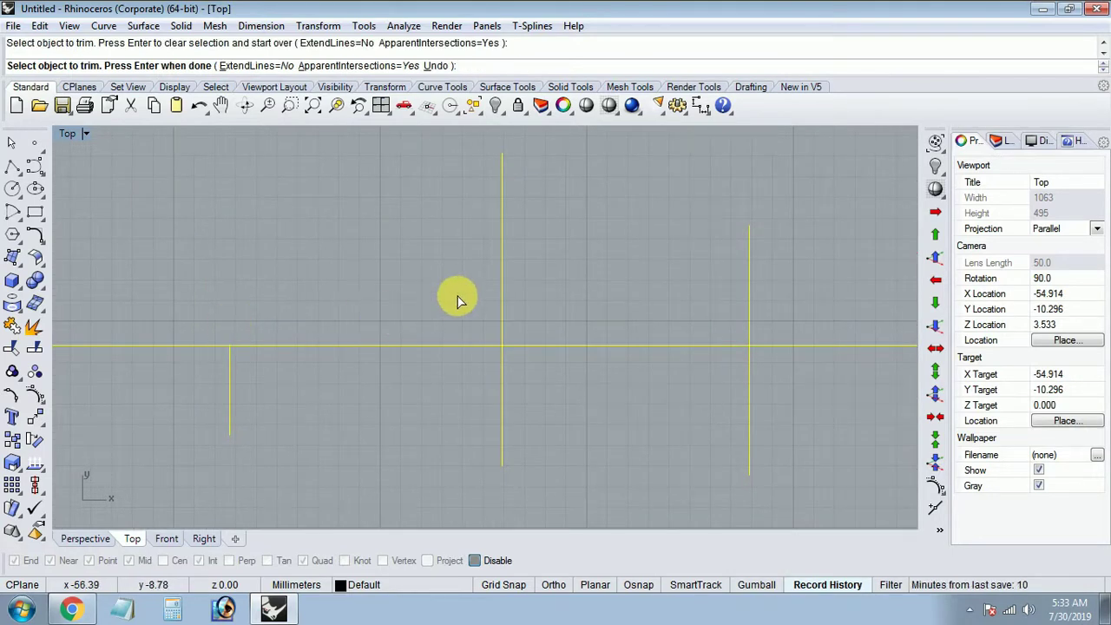
{"action": "left_click", "coordinate": [500, 359]}
Trim the third vertical's upper part and the fourth's lower part, then finish trimming.
{"action": "right_click_drag", "start_coordinate": [669, 367], "coordinate": [519, 359]}
{"action": "left_click", "coordinate": [591, 298]}
{"action": "scroll", "coordinate": [591, 298], "scroll_direction": "down", "scroll_amount": 3}
{"action": "right_click_drag", "start_coordinate": [669, 335], "coordinate": [597, 355]}
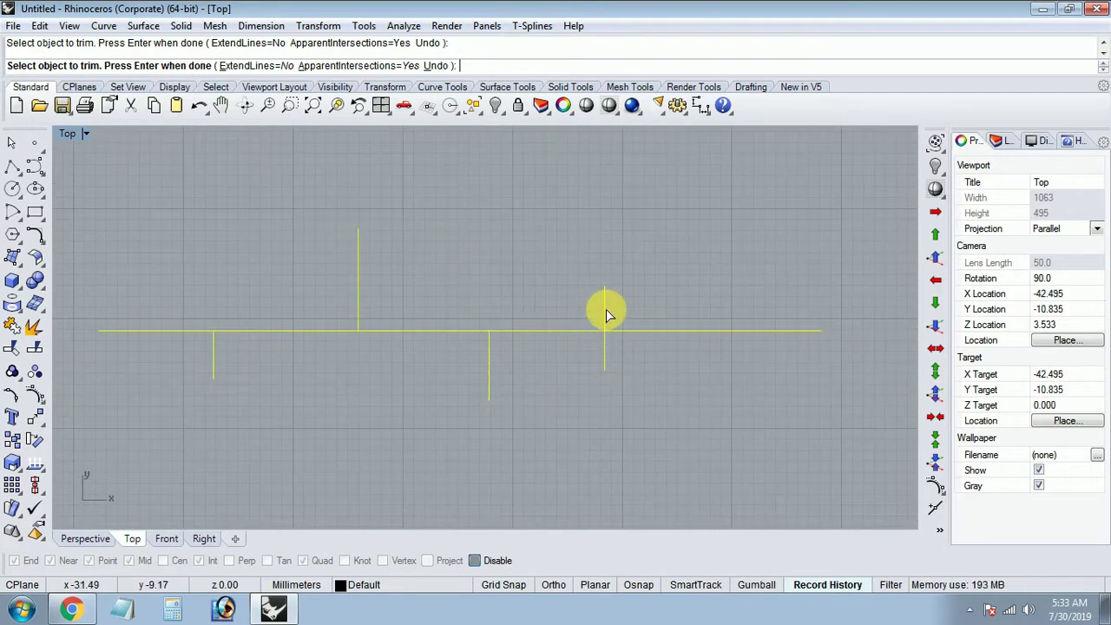
{"action": "left_click", "coordinate": [602, 365]}
{"action": "scroll", "coordinate": [492, 402], "scroll_direction": "down", "scroll_amount": 3}
{"action": "right_click_drag", "start_coordinate": [472, 414], "coordinate": [386, 360]}
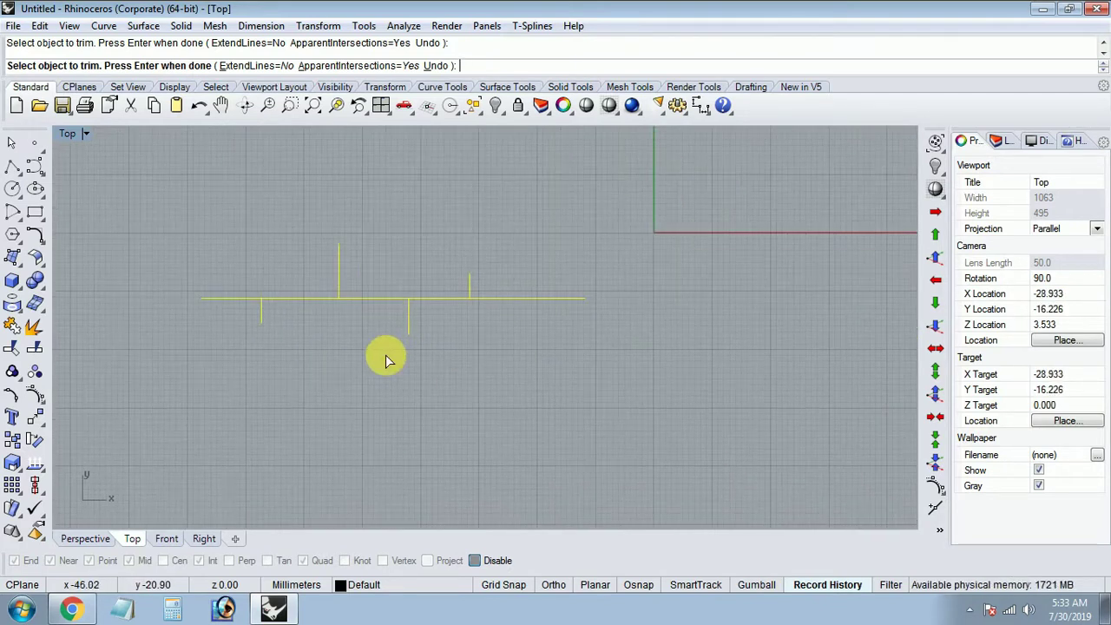
{"action": "key", "text": "Return"}
{"action": "key", "text": "Escape"}
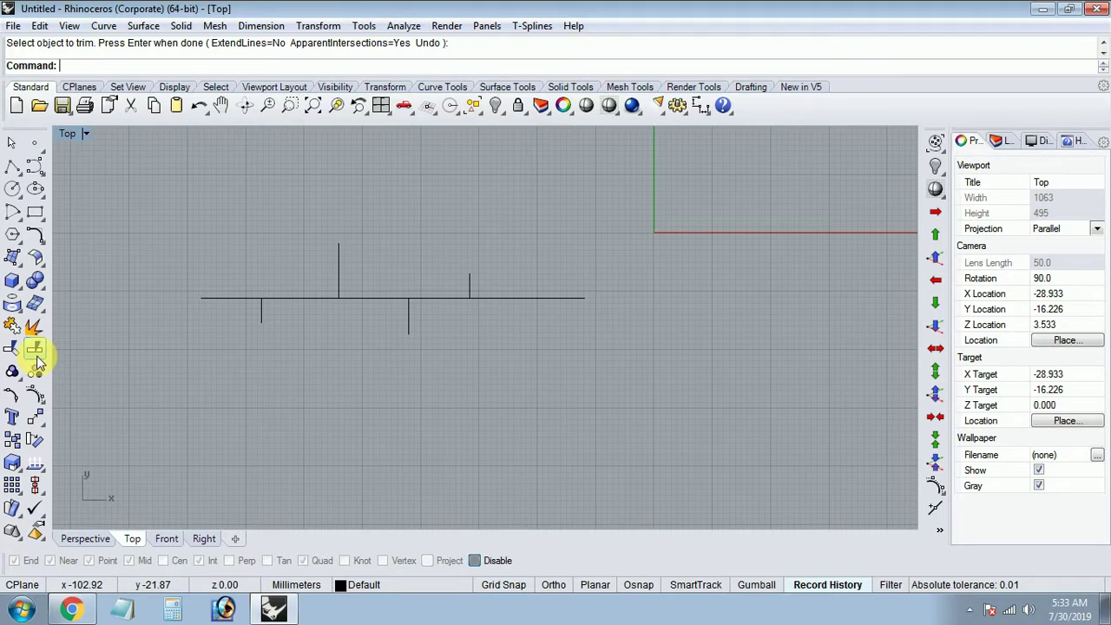
{"action": "scroll", "coordinate": [263, 301], "scroll_direction": "up", "scroll_amount": 2}
Split the horizontal line using the left vertical line as the cutter.
{"action": "scroll", "coordinate": [263, 301], "scroll_direction": "up", "scroll_amount": 2}
{"action": "left_click", "coordinate": [250, 290]}
{"action": "key", "text": "Escape"}
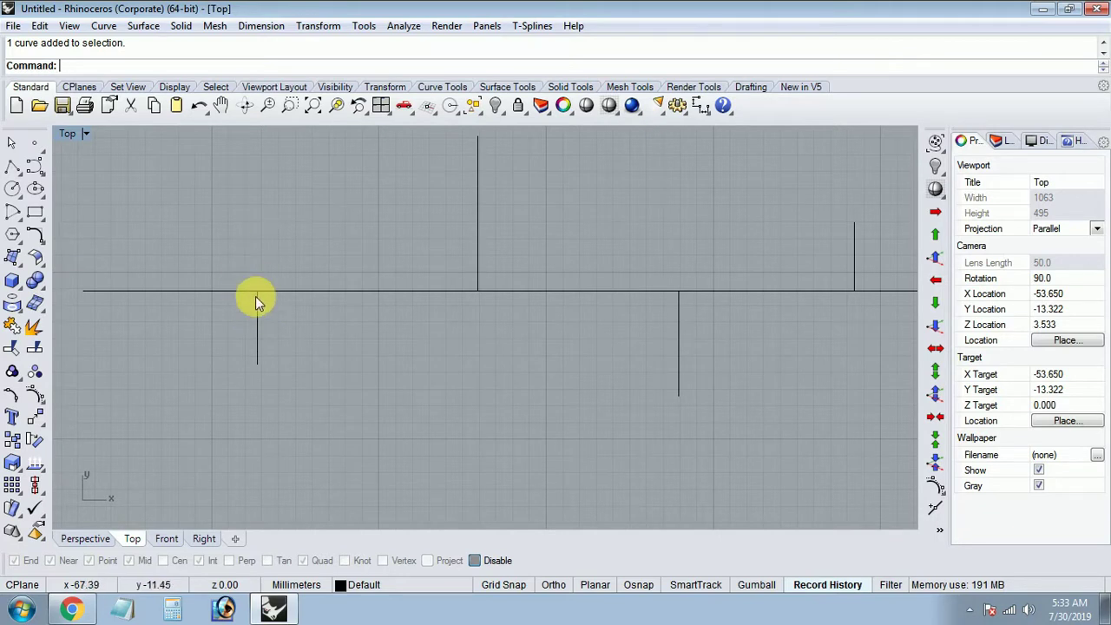
{"action": "scroll", "coordinate": [274, 306], "scroll_direction": "up", "scroll_amount": 1}
{"action": "left_click", "coordinate": [272, 287]}
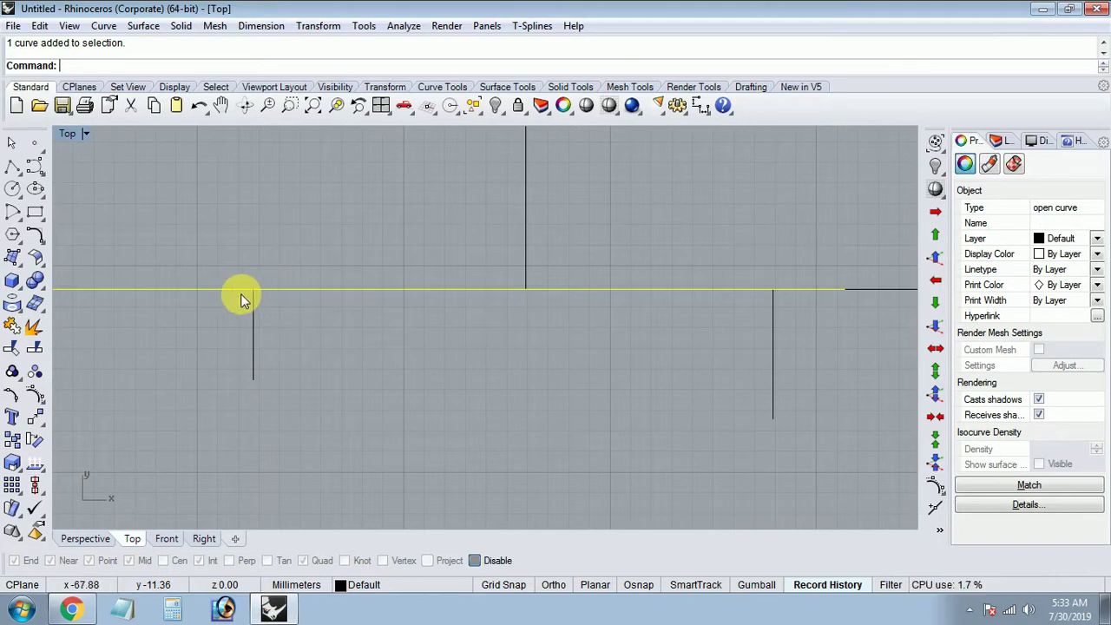
{"action": "left_click", "coordinate": [34, 348]}
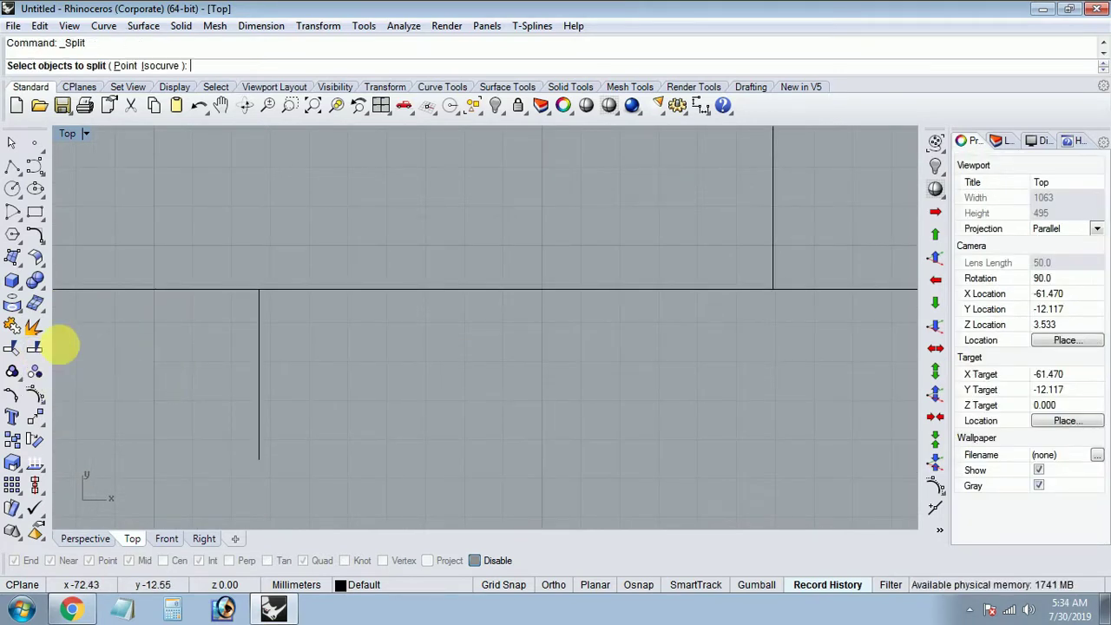
{"action": "left_click", "coordinate": [169, 288]}
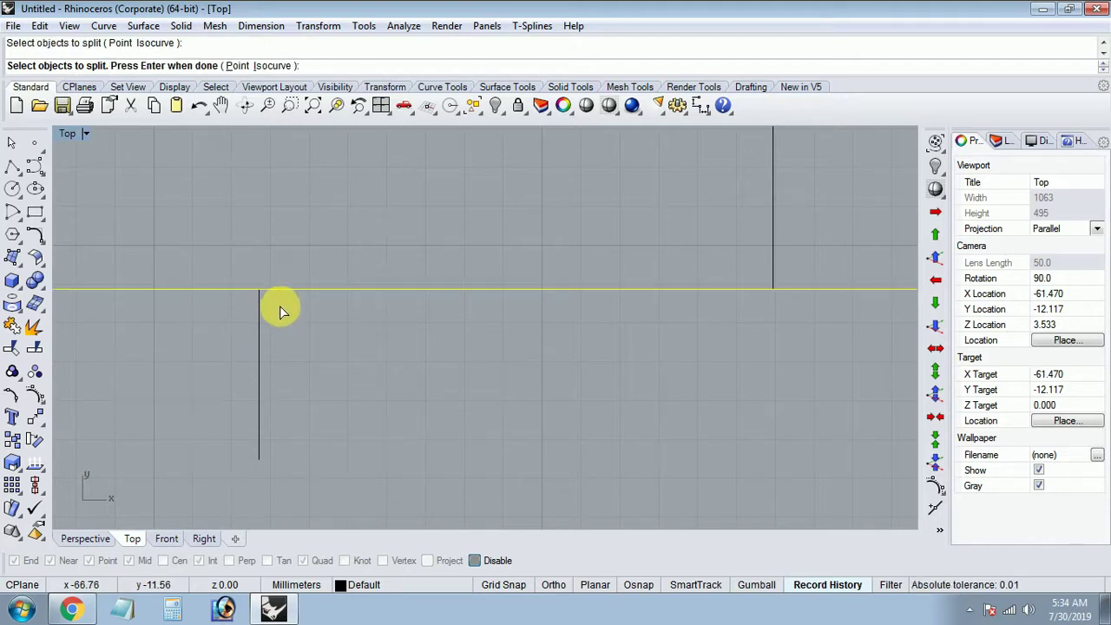
{"action": "key", "text": "Return"}
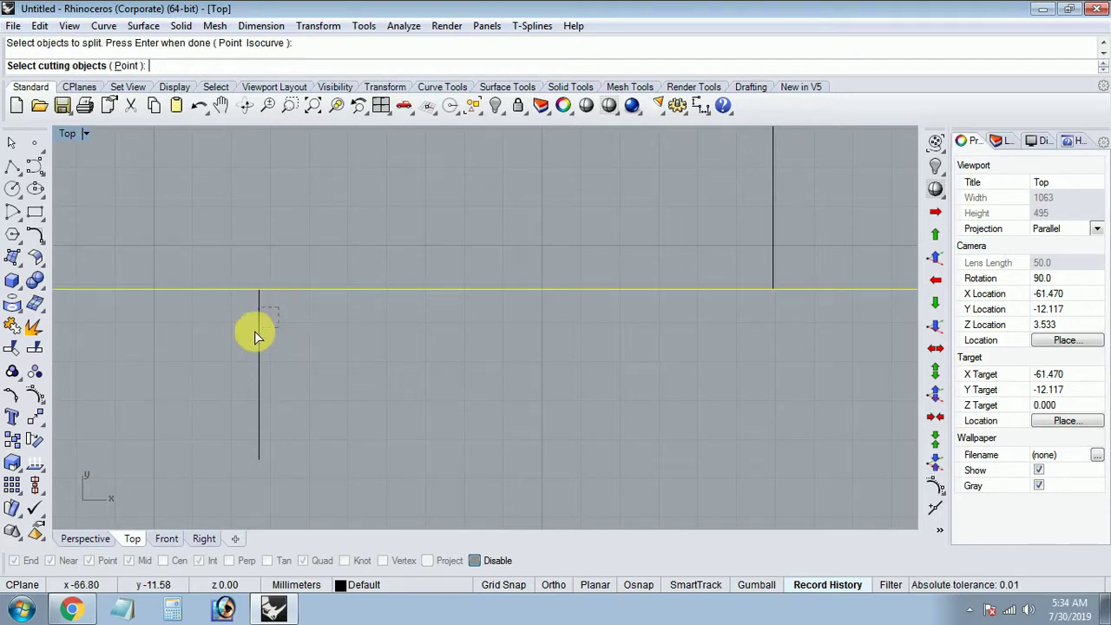
{"action": "left_click", "coordinate": [257, 331]}
{"action": "key", "text": "Return"}
Pick the left and right pieces in turn to confirm the split.
{"action": "left_click", "coordinate": [246, 295]}
{"action": "left_click", "coordinate": [249, 296]}
{"action": "left_click", "coordinate": [252, 297]}
{"action": "left_click", "coordinate": [250, 300]}
{"action": "left_click", "coordinate": [254, 295]}
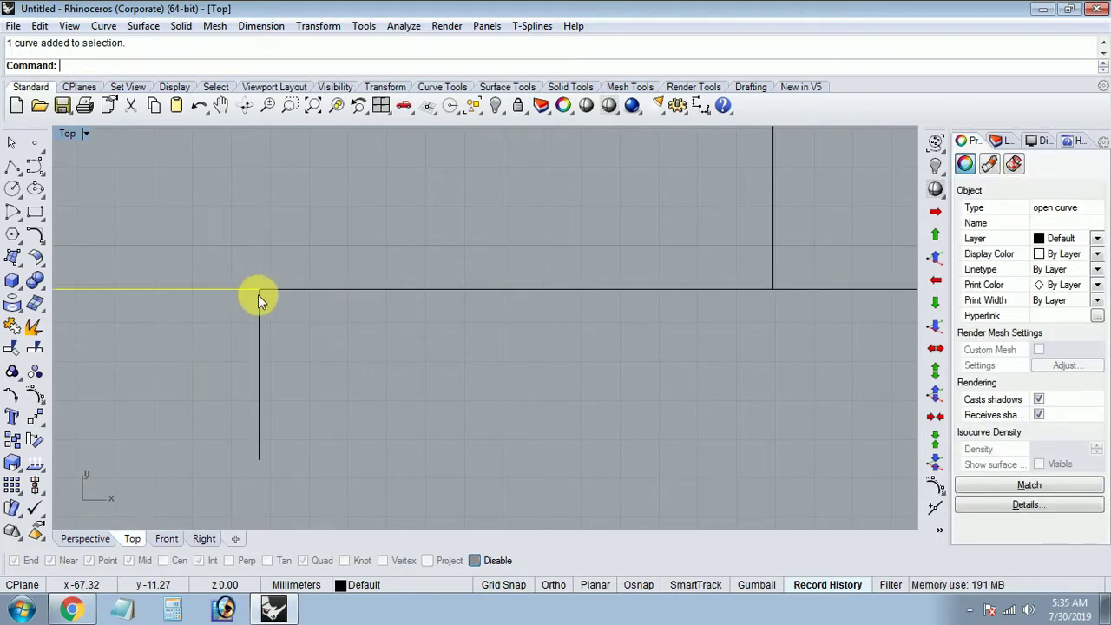
{"action": "left_click", "coordinate": [259, 295]}
{"action": "left_click", "coordinate": [257, 292]}
{"action": "left_click", "coordinate": [255, 291]}
{"action": "left_click", "coordinate": [236, 318]}
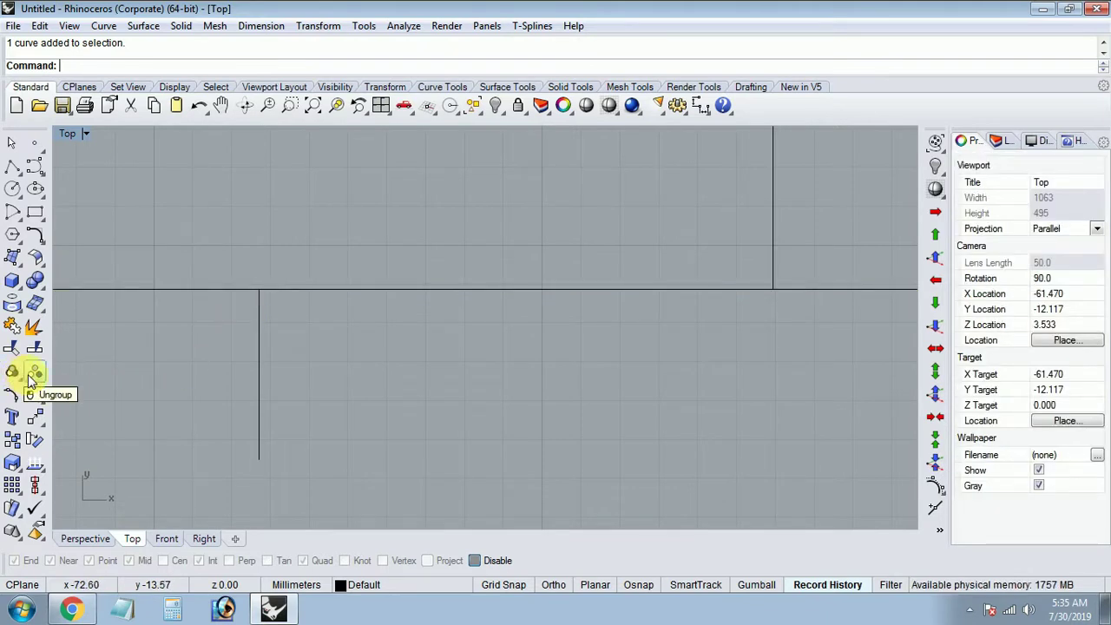
Draw the first two short lines of the cluster below the horizontal line.
{"action": "left_click", "coordinate": [12, 172]}
{"action": "scroll", "coordinate": [226, 317], "scroll_direction": "up", "scroll_amount": 1}
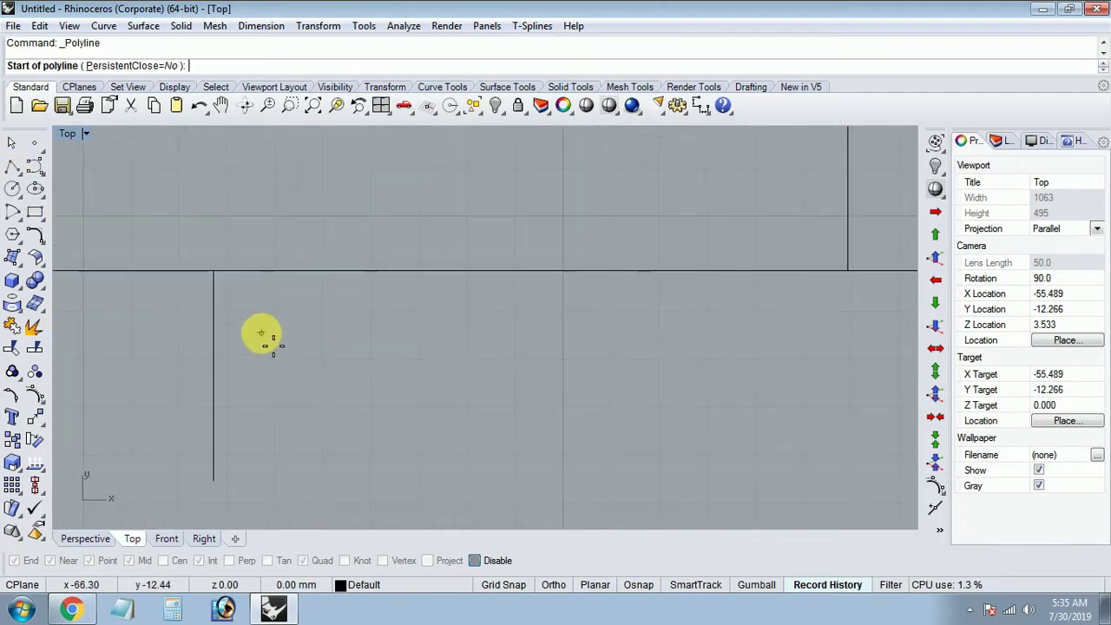
{"action": "left_click", "coordinate": [257, 337]}
{"action": "left_click", "coordinate": [319, 375]}
{"action": "key", "text": "Return"}
{"action": "key", "text": "Return"}
{"action": "left_click", "coordinate": [335, 318]}
{"action": "left_click", "coordinate": [330, 357]}
{"action": "key", "text": "Return"}
{"action": "key", "text": "Return"}
Add the remaining short strokes, including a diagonal and a bottom horizontal stroke.
{"action": "left_click", "coordinate": [359, 361]}
{"action": "left_click", "coordinate": [398, 312]}
{"action": "key", "text": "Return"}
{"action": "key", "text": "Return"}
{"action": "left_click", "coordinate": [389, 349]}
{"action": "left_click", "coordinate": [403, 378]}
{"action": "key", "text": "Return"}
{"action": "left_click", "coordinate": [364, 387]}
{"action": "left_click", "coordinate": [342, 405]}
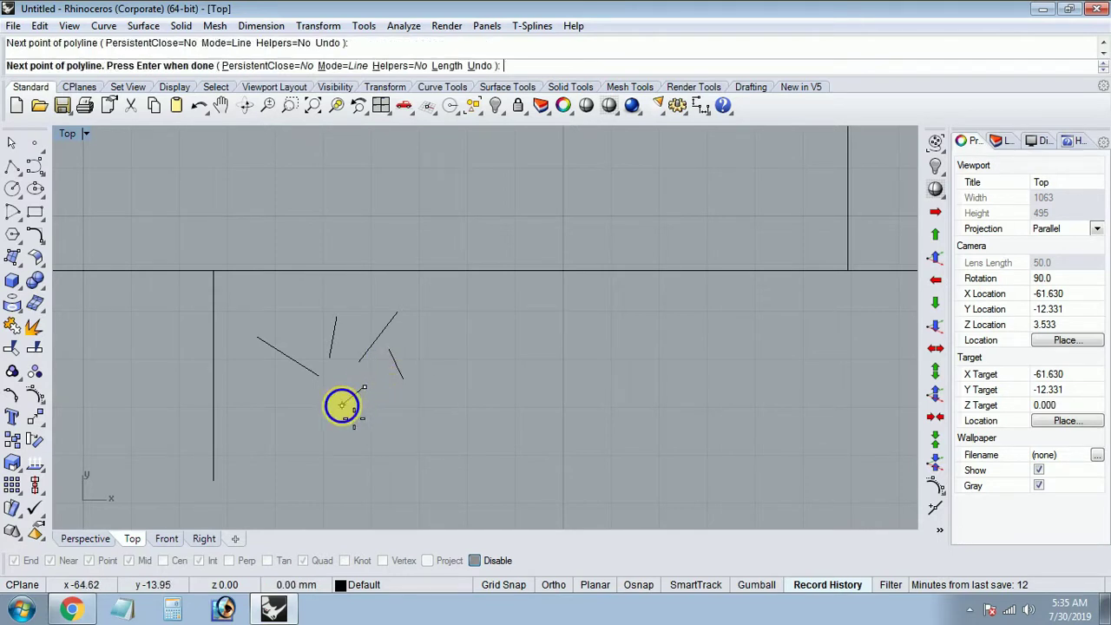
{"action": "key", "text": "Return"}
{"action": "key", "text": "Return"}
{"action": "left_click", "coordinate": [290, 406]}
{"action": "left_click", "coordinate": [317, 406]}
{"action": "key", "text": "Return"}
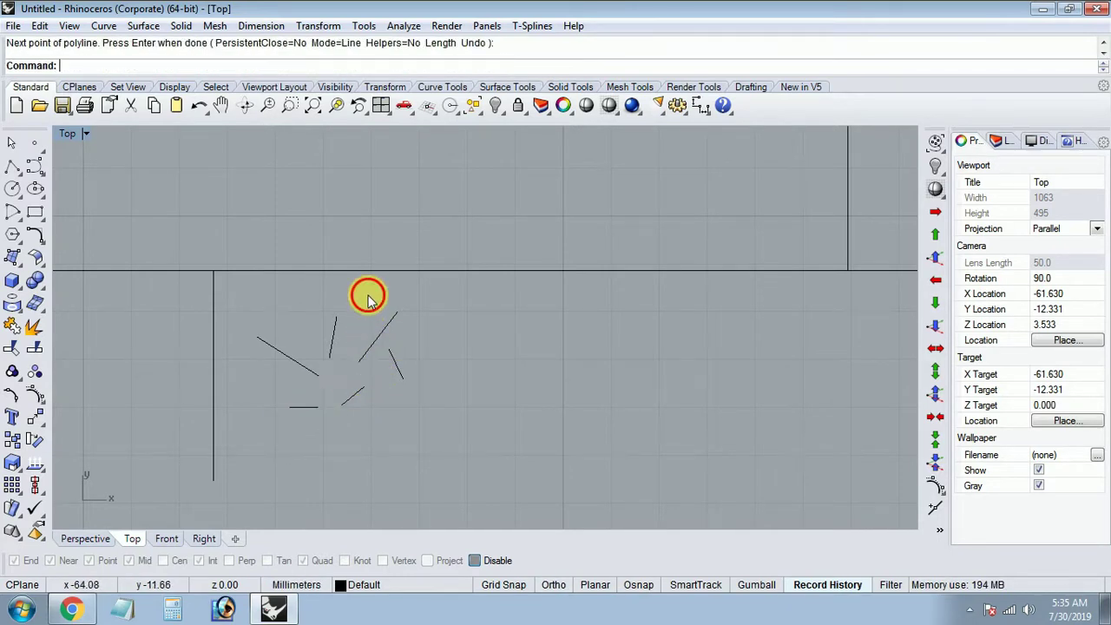
Window-select all six short lines of the cluster.
{"action": "left_click_drag", "start_coordinate": [367, 303], "coordinate": [286, 416]}
{"action": "left_click", "coordinate": [367, 352]}
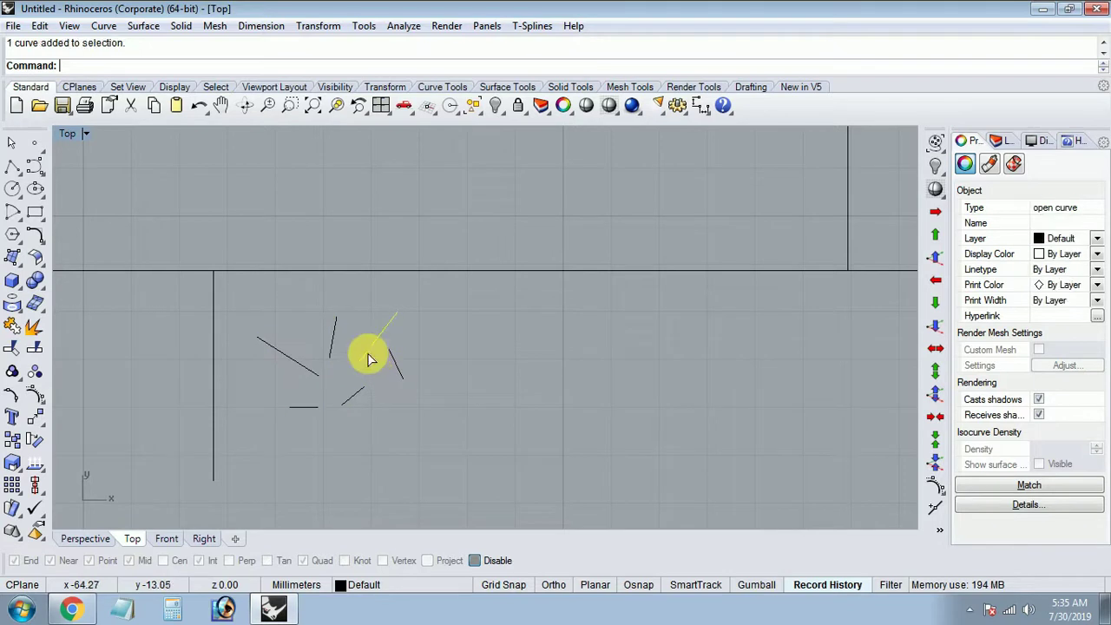
{"action": "left_click", "coordinate": [300, 407]}
{"action": "left_click", "coordinate": [365, 343]}
{"action": "left_click", "coordinate": [393, 362]}
{"action": "left_click", "coordinate": [361, 361], "text": "shift"}
{"action": "left_click_drag", "start_coordinate": [404, 342], "coordinate": [12, 377]}
{"action": "left_click_drag", "start_coordinate": [434, 310], "coordinate": [240, 469]}
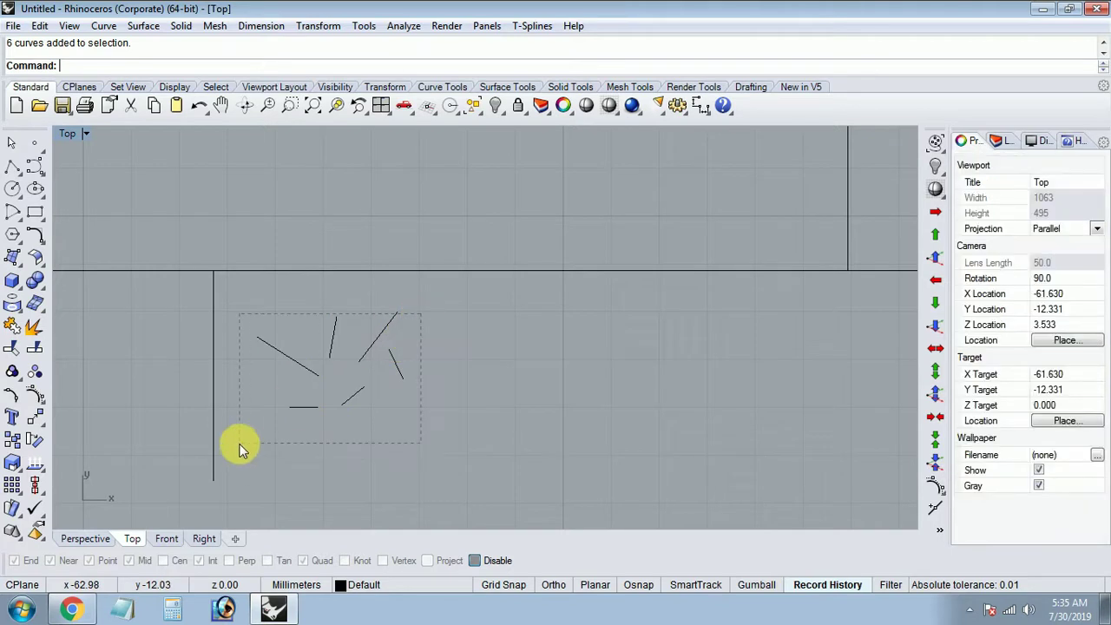
Group the six short lines and click them to confirm they pick as one unit.
{"action": "left_click", "coordinate": [21, 373]}
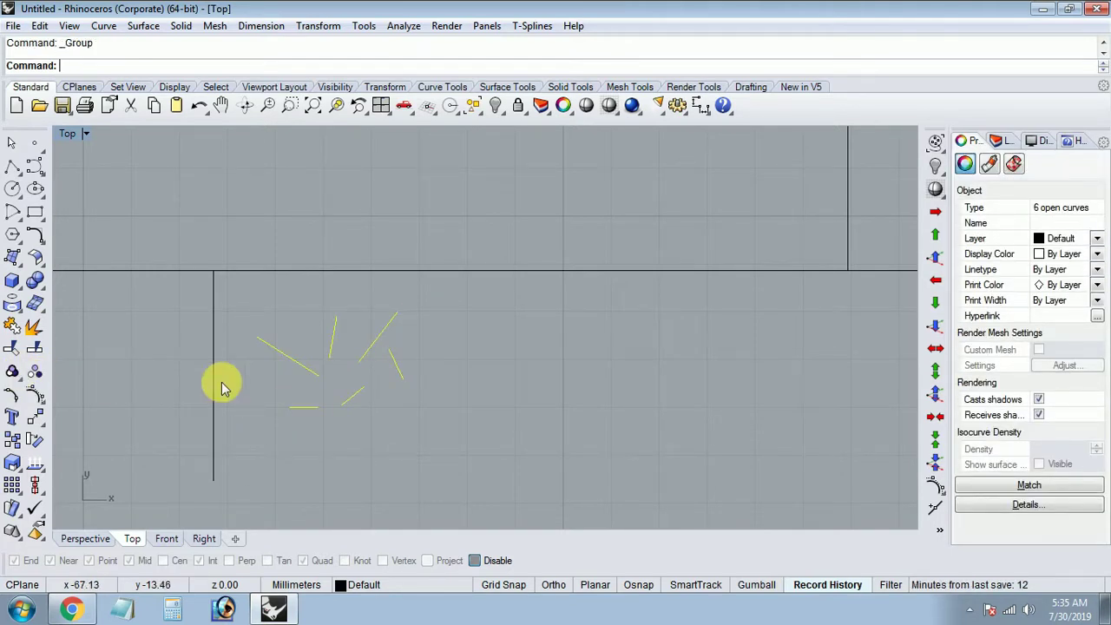
{"action": "left_click", "coordinate": [324, 335]}
{"action": "left_click", "coordinate": [305, 367]}
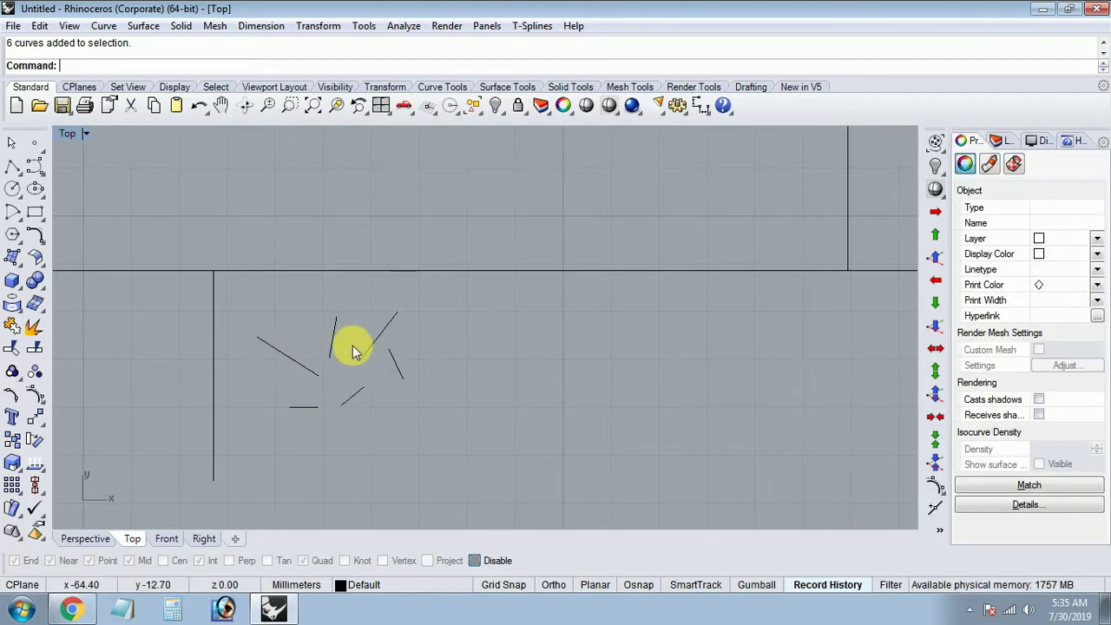
{"action": "key", "text": "Escape"}
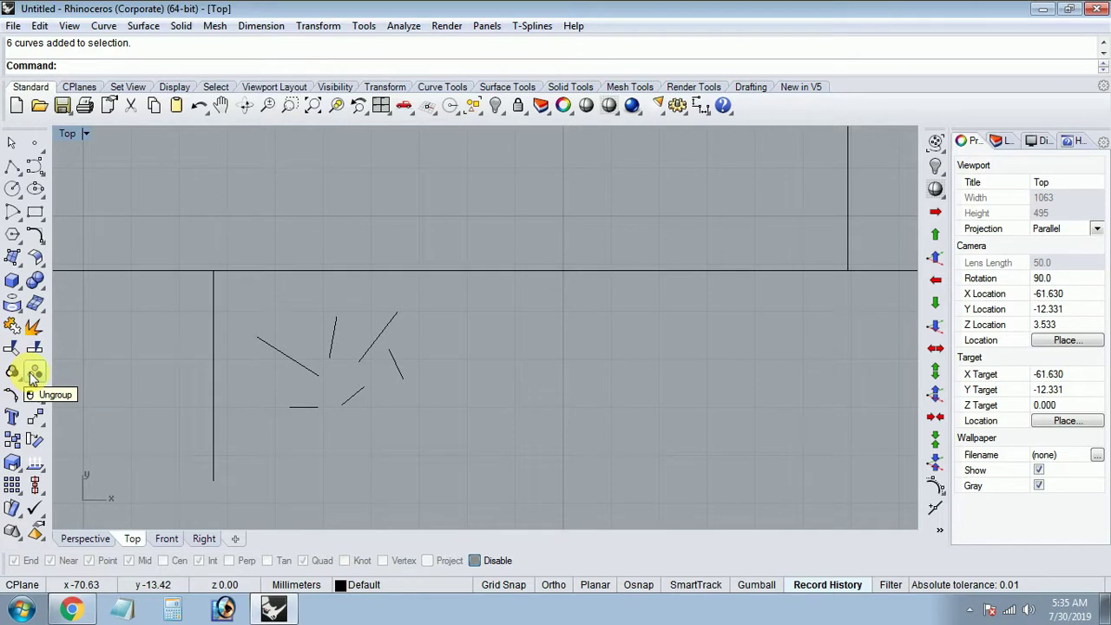
Ungroup the six lines and select one to confirm it is separate again.
{"action": "left_click", "coordinate": [32, 375]}
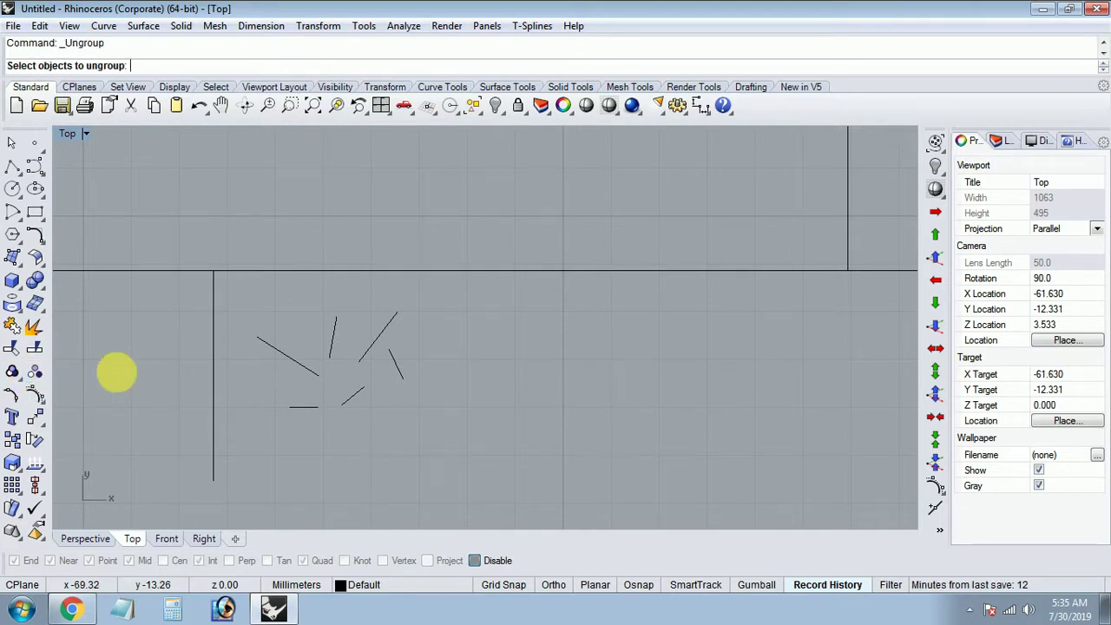
{"action": "left_click", "coordinate": [301, 363]}
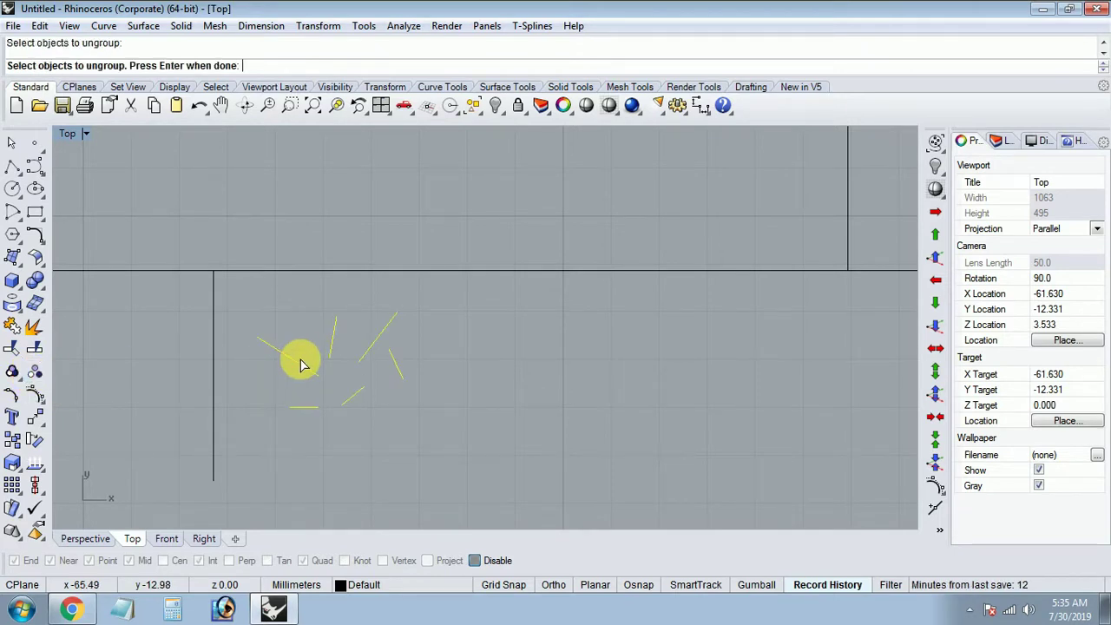
{"action": "key", "text": "Return"}
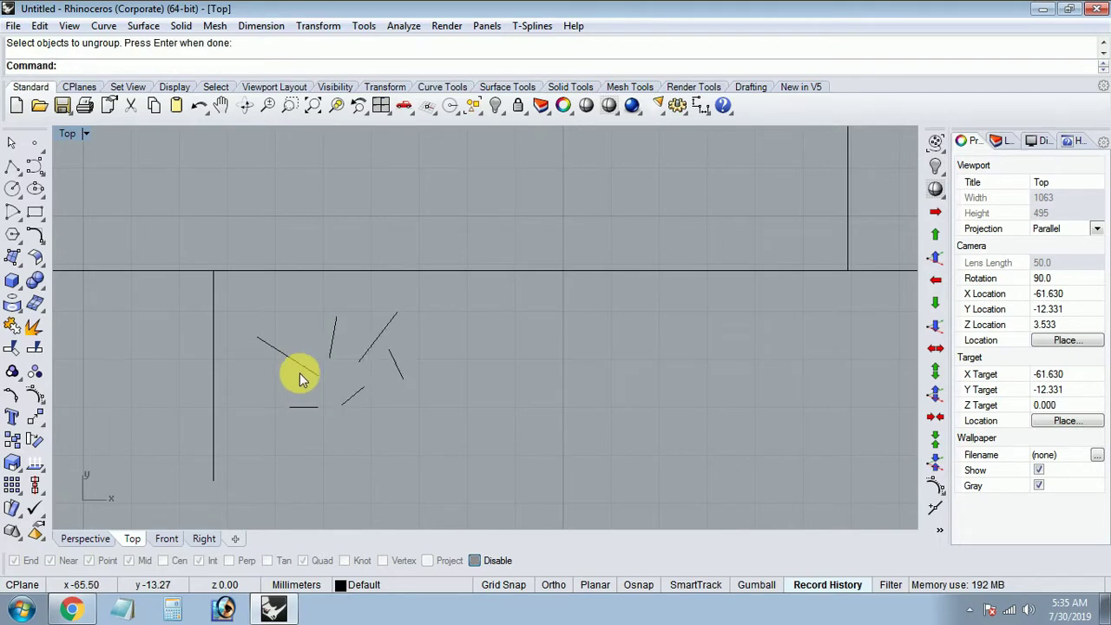
{"action": "left_click", "coordinate": [304, 366]}
{"action": "left_click", "coordinate": [106, 393]}
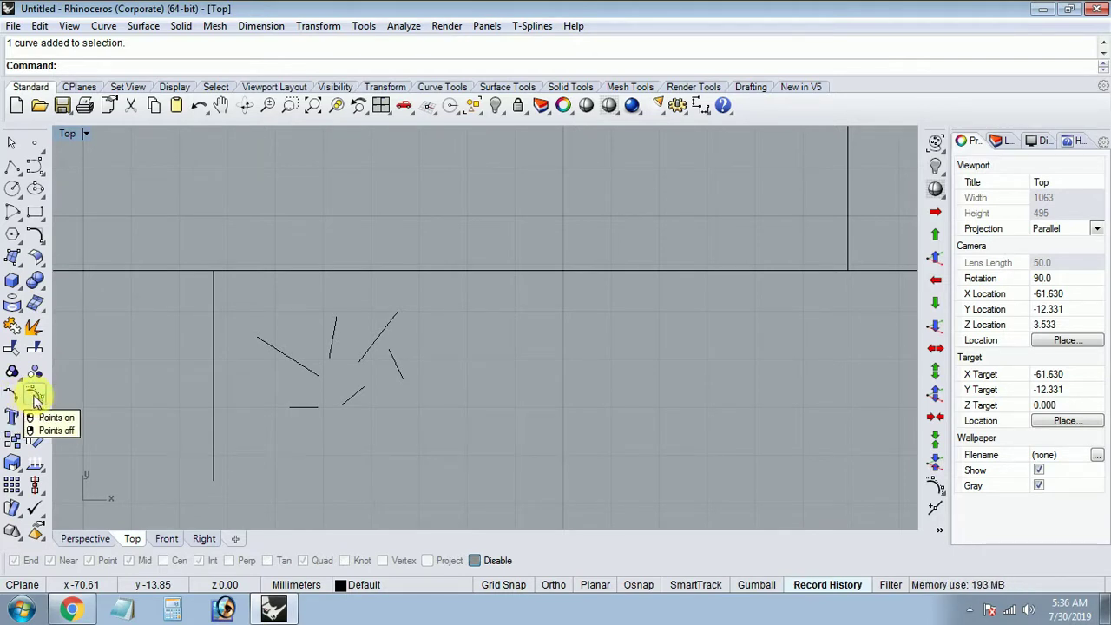
{"action": "left_click", "coordinate": [35, 166]}
Draw a seven-point G-shaped control-point curve above the line cluster.
{"action": "left_click", "coordinate": [211, 218]}
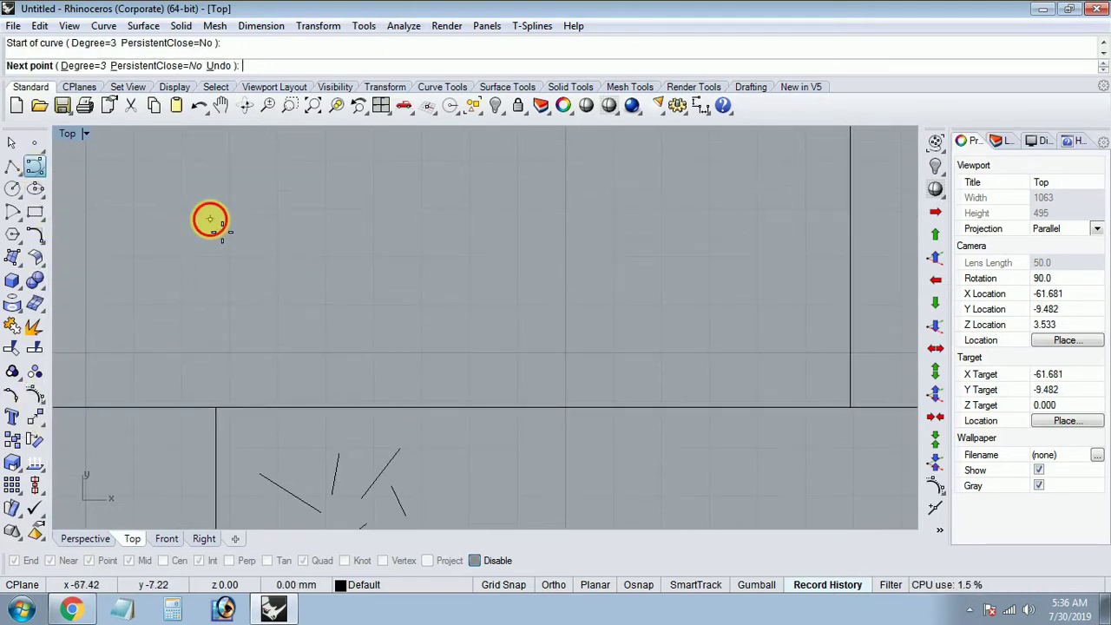
{"action": "left_click", "coordinate": [318, 285]}
{"action": "left_click", "coordinate": [257, 338]}
{"action": "left_click", "coordinate": [171, 353]}
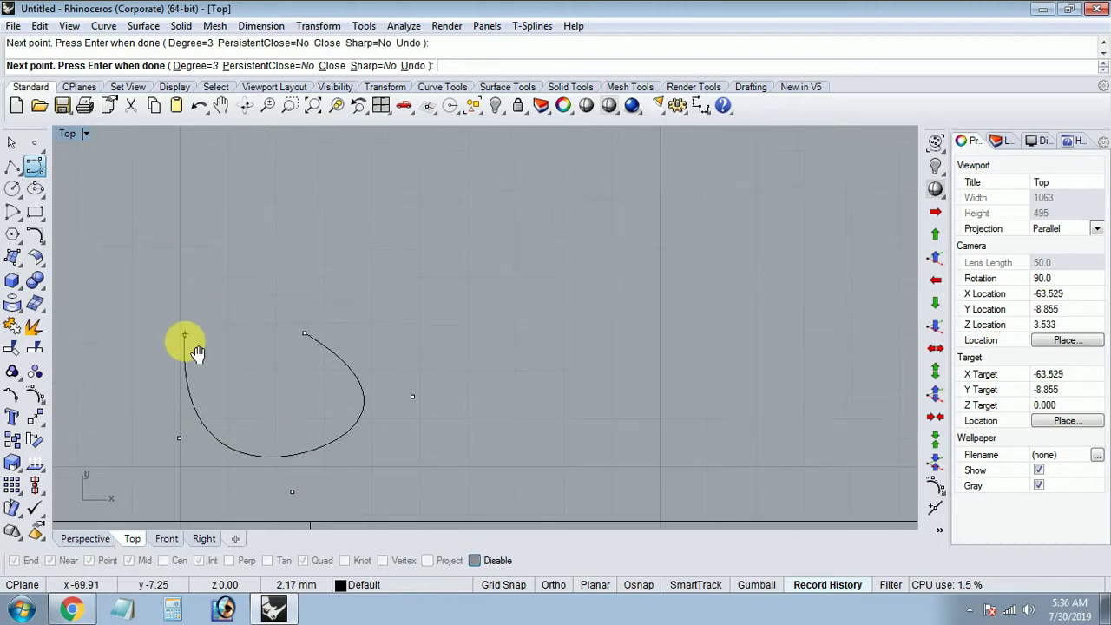
{"action": "left_click", "coordinate": [230, 223]}
{"action": "left_click", "coordinate": [385, 228]}
{"action": "left_click", "coordinate": [441, 292]}
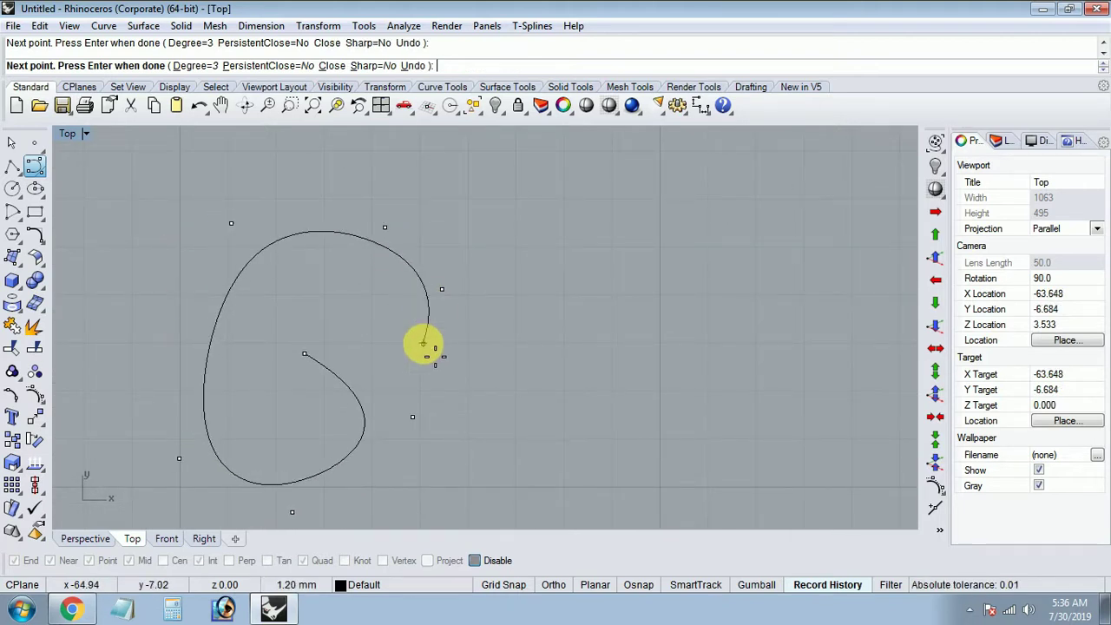
{"action": "key", "text": "Return"}
Select the new G curve and turn on its control points.
{"action": "scroll", "coordinate": [344, 326], "scroll_direction": "down", "scroll_amount": 5}
{"action": "left_click", "coordinate": [360, 340]}
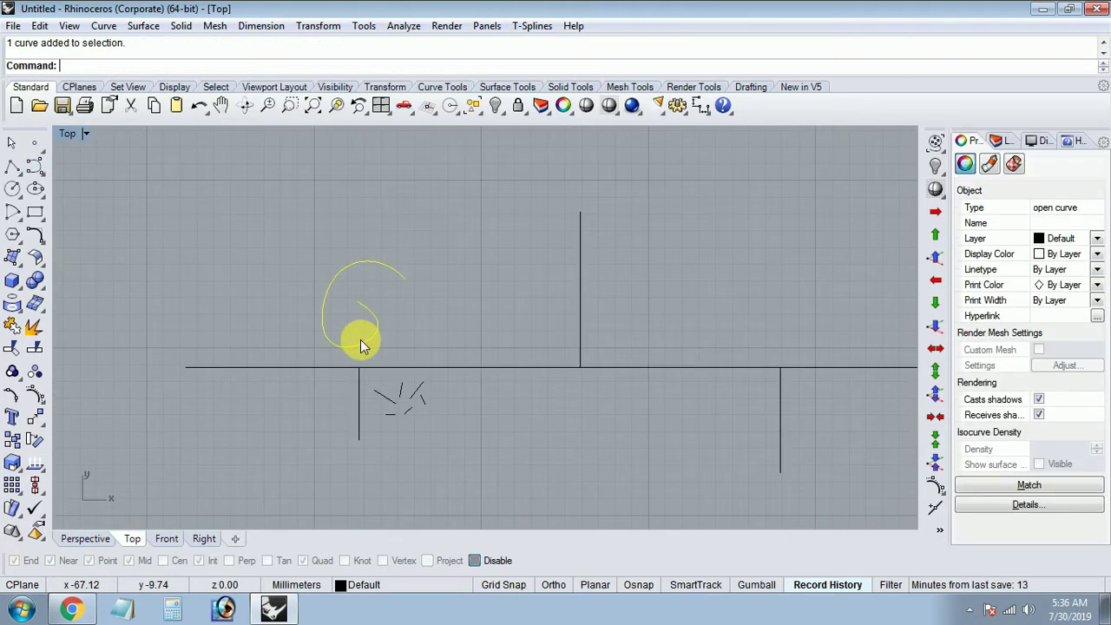
{"action": "scroll", "coordinate": [284, 334], "scroll_direction": "up", "scroll_amount": 2}
{"action": "scroll", "coordinate": [290, 327], "scroll_direction": "up", "scroll_amount": 2}
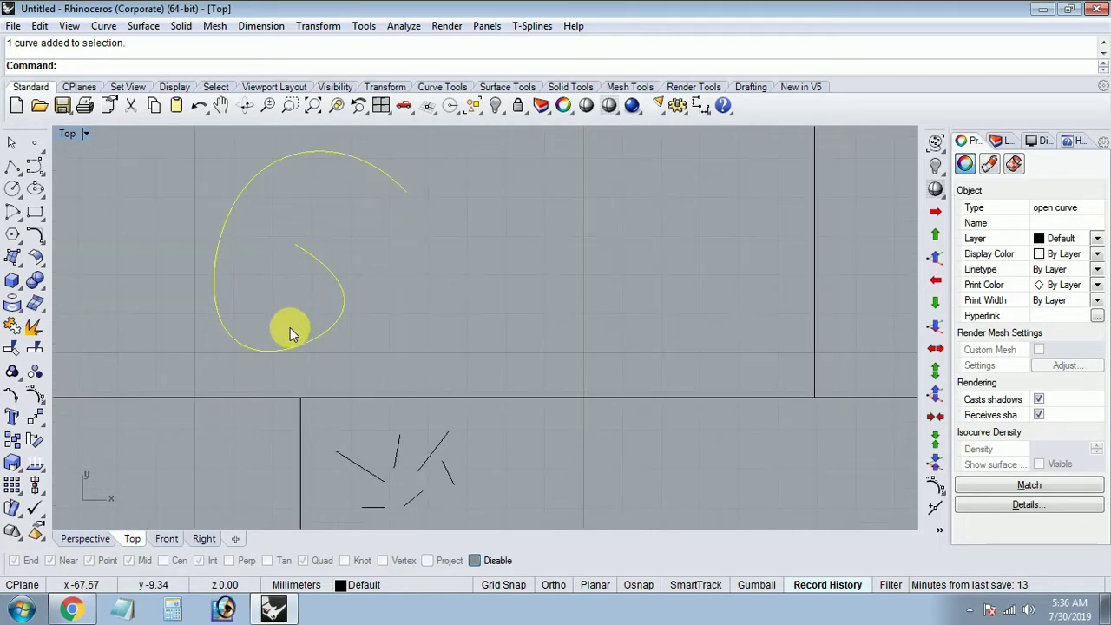
{"action": "left_click", "coordinate": [36, 393]}
{"action": "scroll", "coordinate": [292, 353], "scroll_direction": "down", "scroll_amount": 2}
{"action": "scroll", "coordinate": [262, 274], "scroll_direction": "up", "scroll_amount": 3}
Drag control points up-left and right-up to reshape the curve's upper end into a hook.
{"action": "left_click", "coordinate": [261, 274]}
{"action": "scroll", "coordinate": [263, 266], "scroll_direction": "up", "scroll_amount": 2}
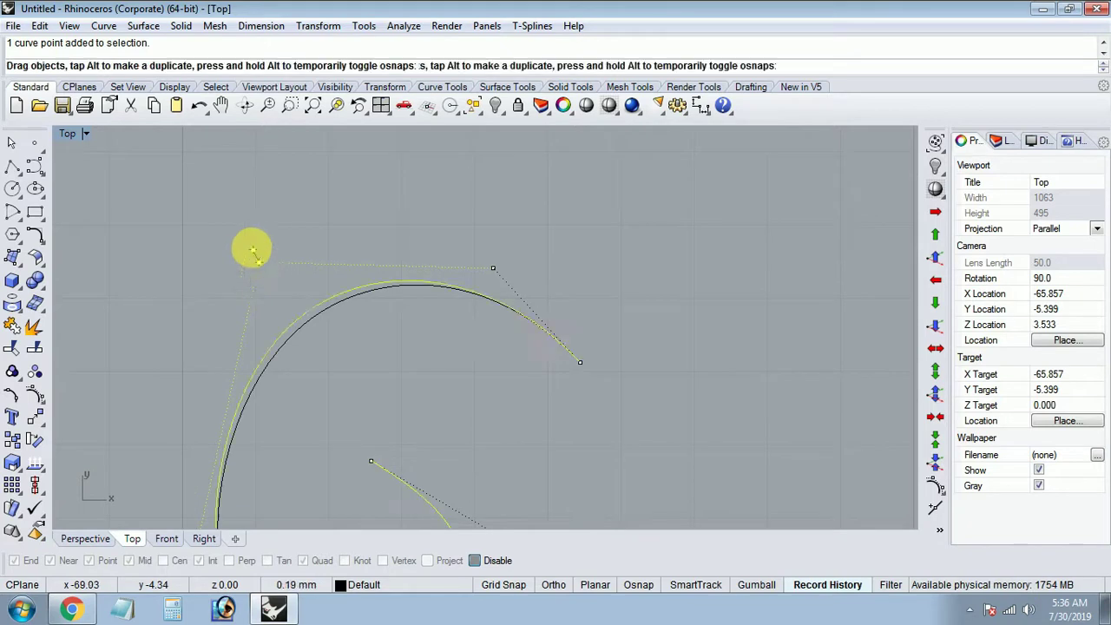
{"action": "left_click_drag", "start_coordinate": [260, 255], "coordinate": [232, 229]}
{"action": "scroll", "coordinate": [379, 217], "scroll_direction": "down", "scroll_amount": 1}
{"action": "left_click", "coordinate": [405, 258]}
{"action": "left_click_drag", "start_coordinate": [405, 258], "coordinate": [449, 248]}
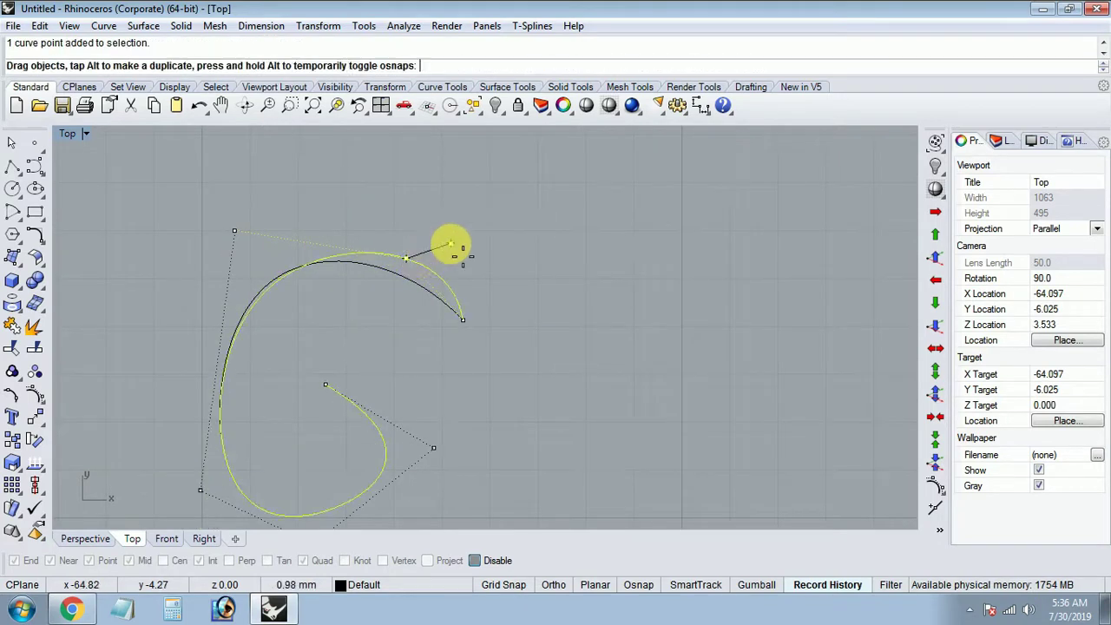
{"action": "scroll", "coordinate": [360, 355], "scroll_direction": "down", "scroll_amount": 2}
{"action": "scroll", "coordinate": [307, 347], "scroll_direction": "up", "scroll_amount": 1}
{"action": "left_click", "coordinate": [319, 358]}
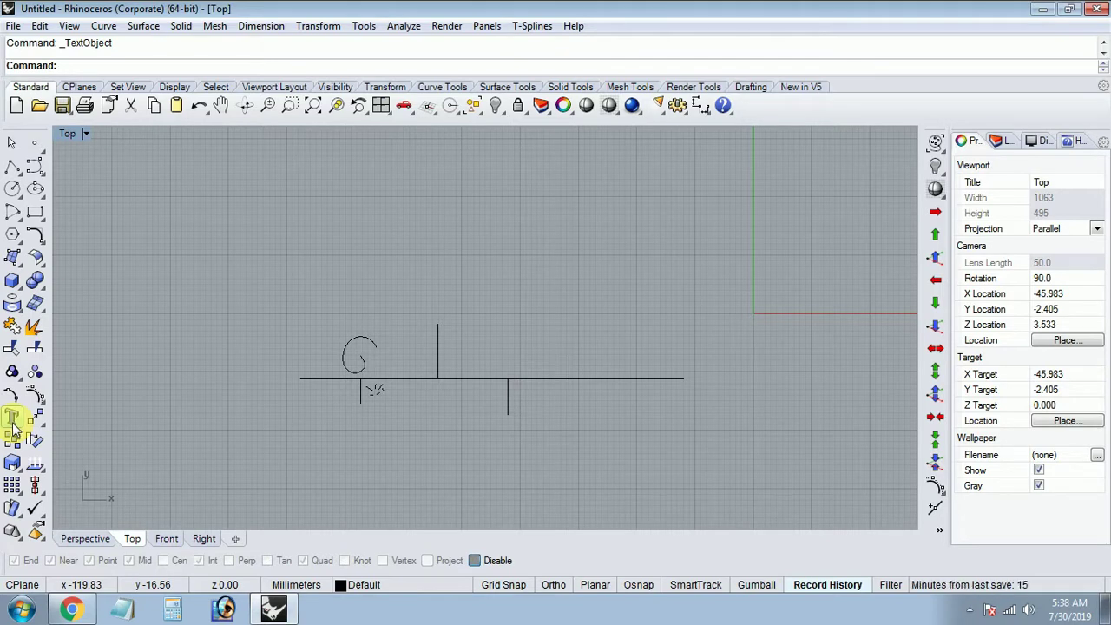
Replace the old text in the Text Object dialog with CAREERPOINT.
{"action": "left_click_drag", "start_coordinate": [282, 161], "coordinate": [292, 159]}
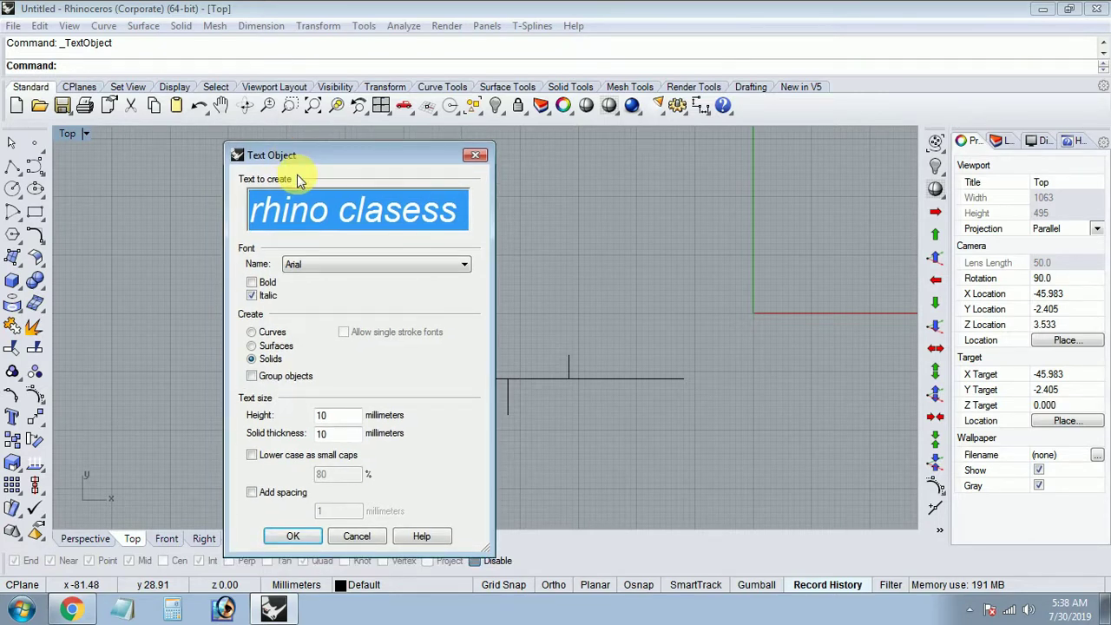
{"action": "key", "text": "BackSpace"}
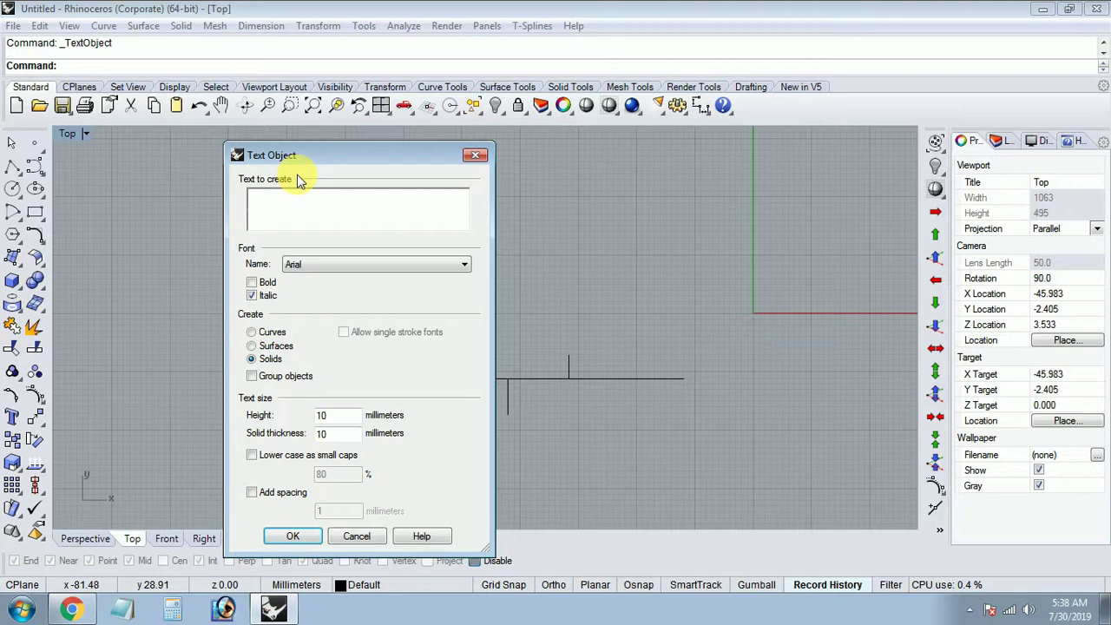
{"action": "type", "text": "CA"}
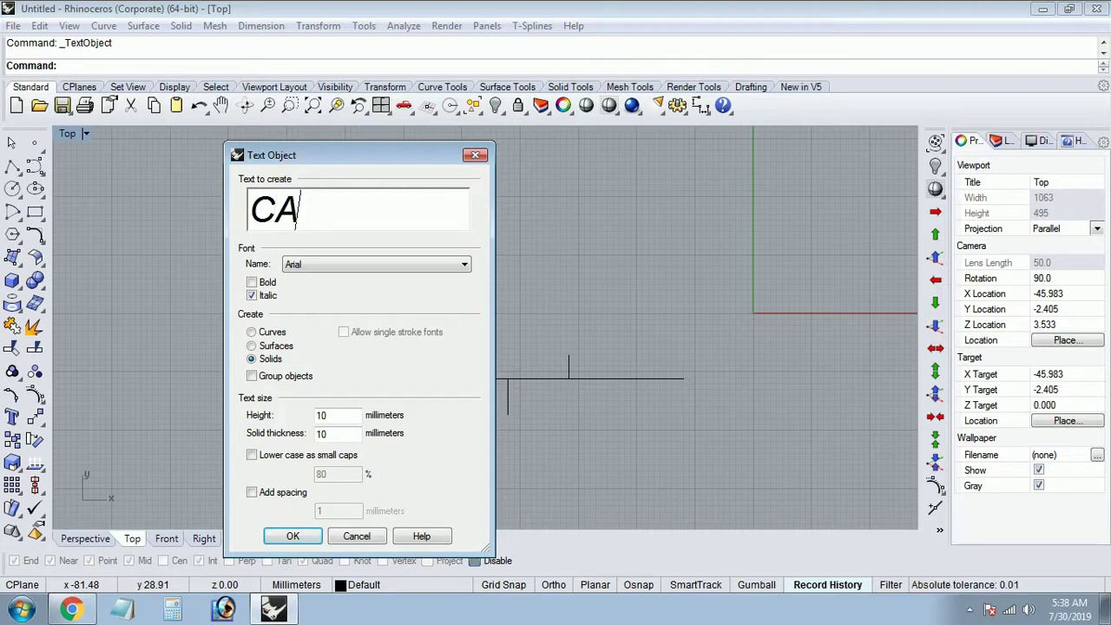
{"action": "type", "text": "REERPO"}
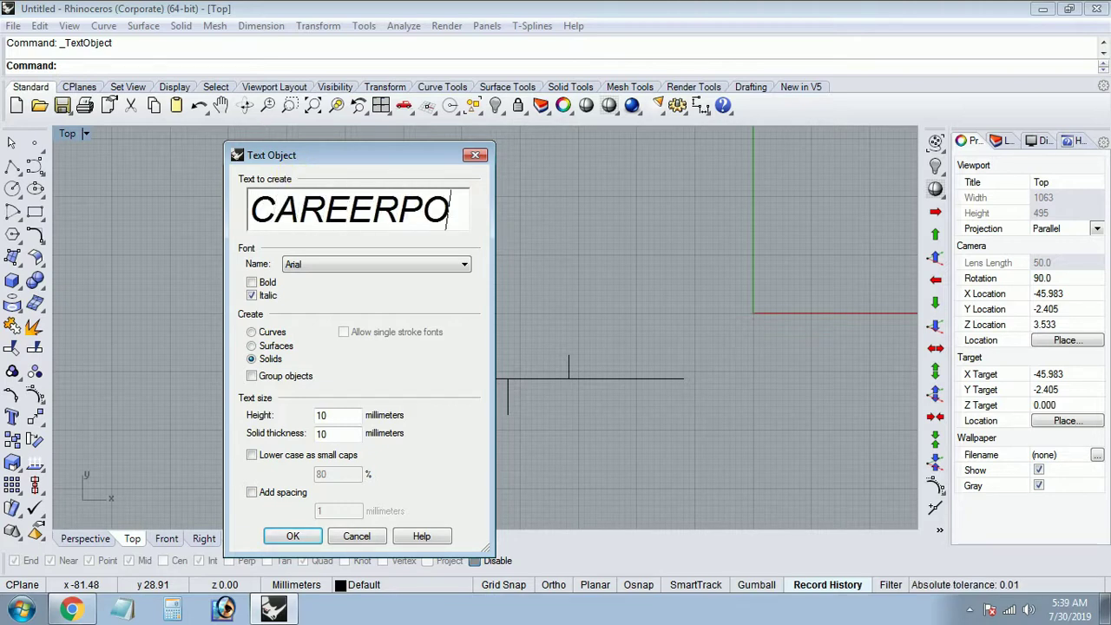
{"action": "type", "text": "NT"}
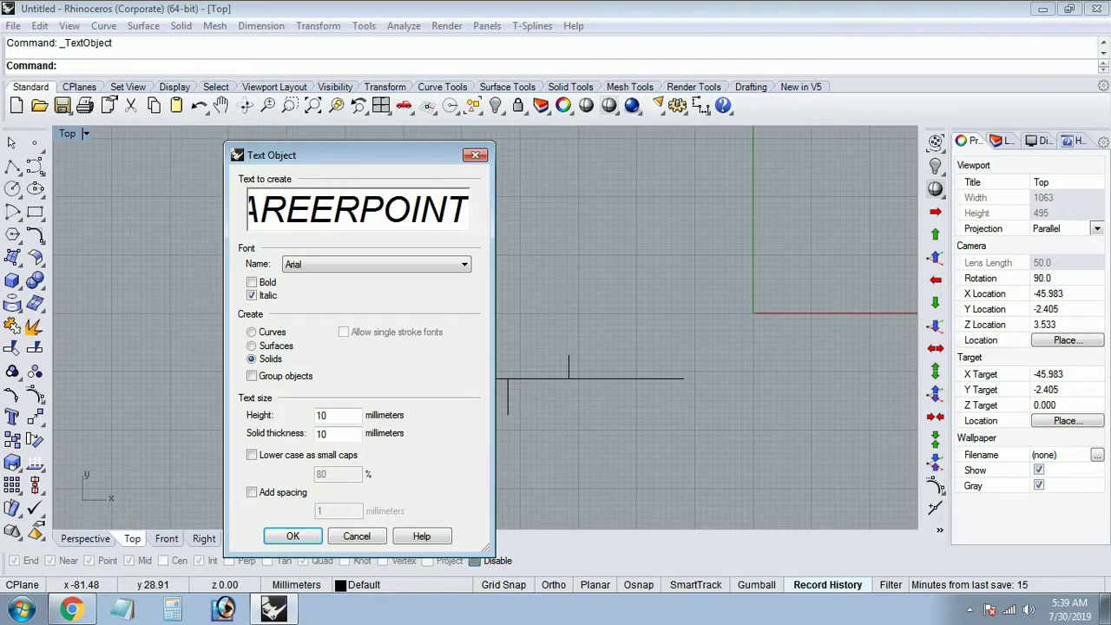
{"action": "left_click", "coordinate": [427, 264]}
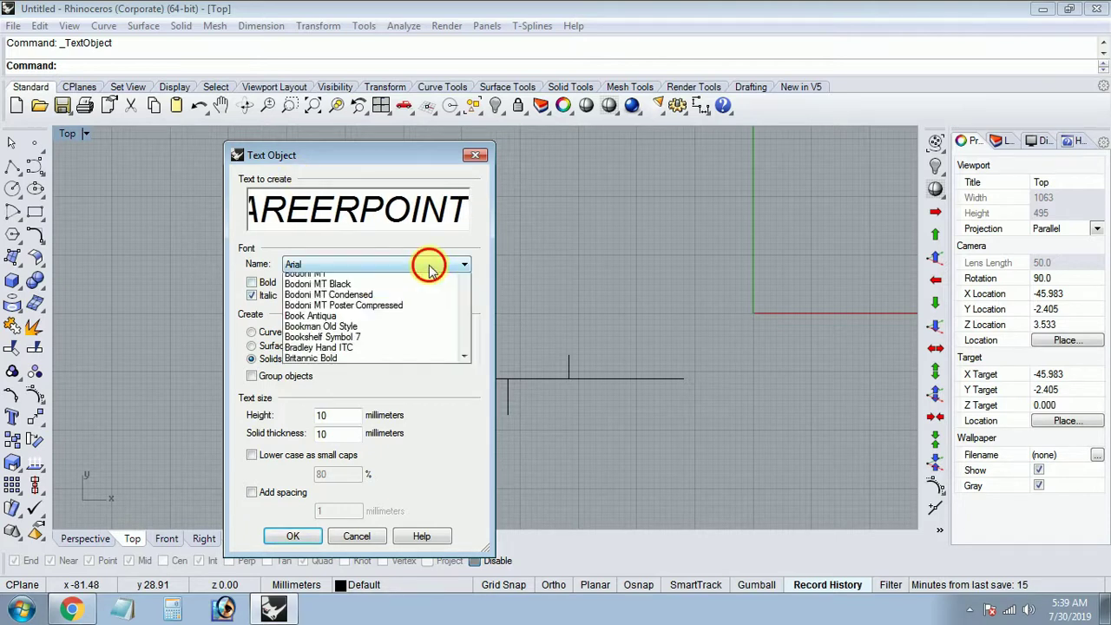
Browse the font list and set the text font to Century Schoolbook.
{"action": "left_click", "coordinate": [423, 292]}
{"action": "left_click", "coordinate": [422, 264]}
{"action": "scroll", "coordinate": [423, 291], "scroll_direction": "down", "scroll_amount": 1}
{"action": "left_click", "coordinate": [422, 291]}
{"action": "scroll", "coordinate": [423, 292], "scroll_direction": "down", "scroll_amount": 1}
{"action": "scroll", "coordinate": [422, 292], "scroll_direction": "down", "scroll_amount": 1}
{"action": "scroll", "coordinate": [422, 291], "scroll_direction": "down", "scroll_amount": 1}
{"action": "scroll", "coordinate": [423, 292], "scroll_direction": "down", "scroll_amount": 1}
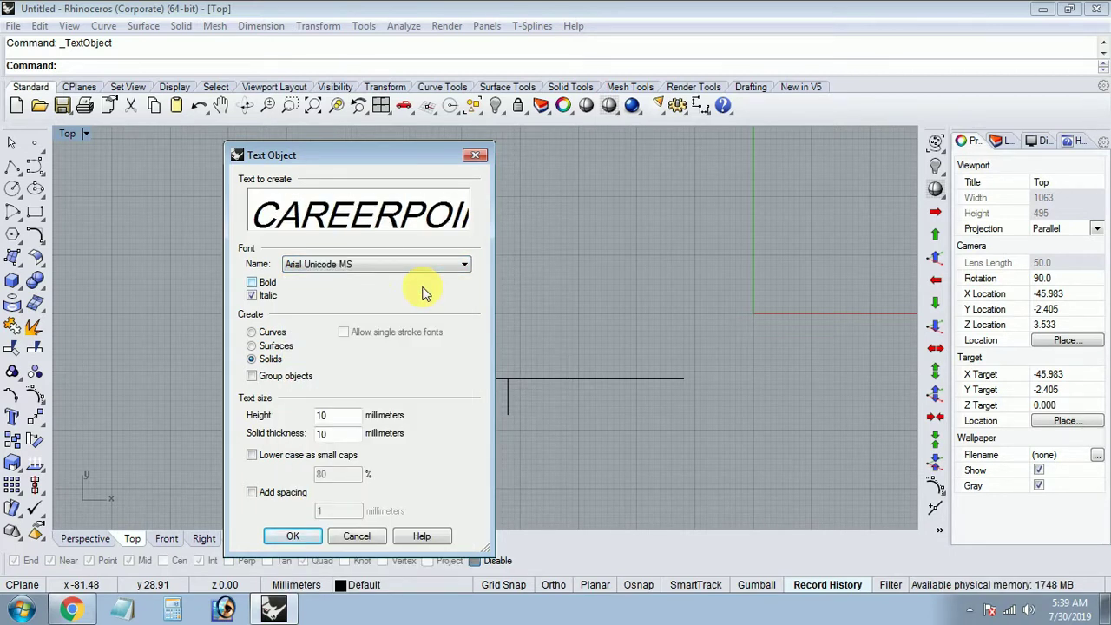
{"action": "scroll", "coordinate": [423, 292], "scroll_direction": "down", "scroll_amount": 1}
{"action": "scroll", "coordinate": [422, 292], "scroll_direction": "down", "scroll_amount": 1}
{"action": "scroll", "coordinate": [423, 292], "scroll_direction": "down", "scroll_amount": 1}
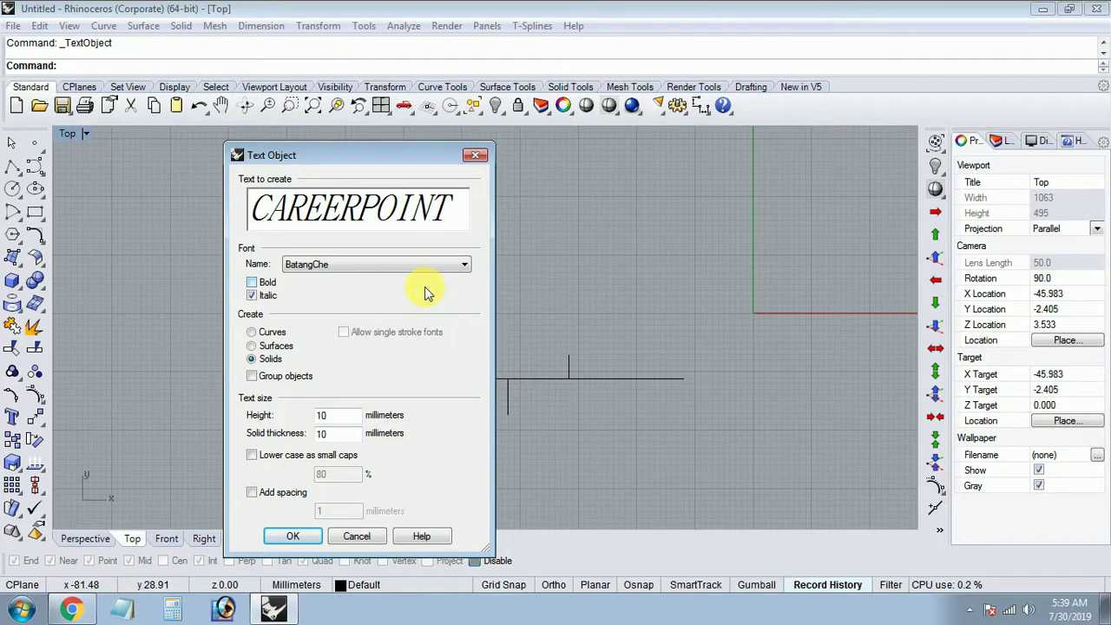
{"action": "scroll", "coordinate": [425, 293], "scroll_direction": "down", "scroll_amount": 2}
{"action": "scroll", "coordinate": [425, 292], "scroll_direction": "down", "scroll_amount": 1}
{"action": "scroll", "coordinate": [425, 293], "scroll_direction": "up", "scroll_amount": 1}
{"action": "scroll", "coordinate": [425, 293], "scroll_direction": "down", "scroll_amount": 2}
{"action": "scroll", "coordinate": [425, 292], "scroll_direction": "down", "scroll_amount": 1}
{"action": "scroll", "coordinate": [425, 292], "scroll_direction": "down", "scroll_amount": 1}
{"action": "scroll", "coordinate": [425, 293], "scroll_direction": "down", "scroll_amount": 1}
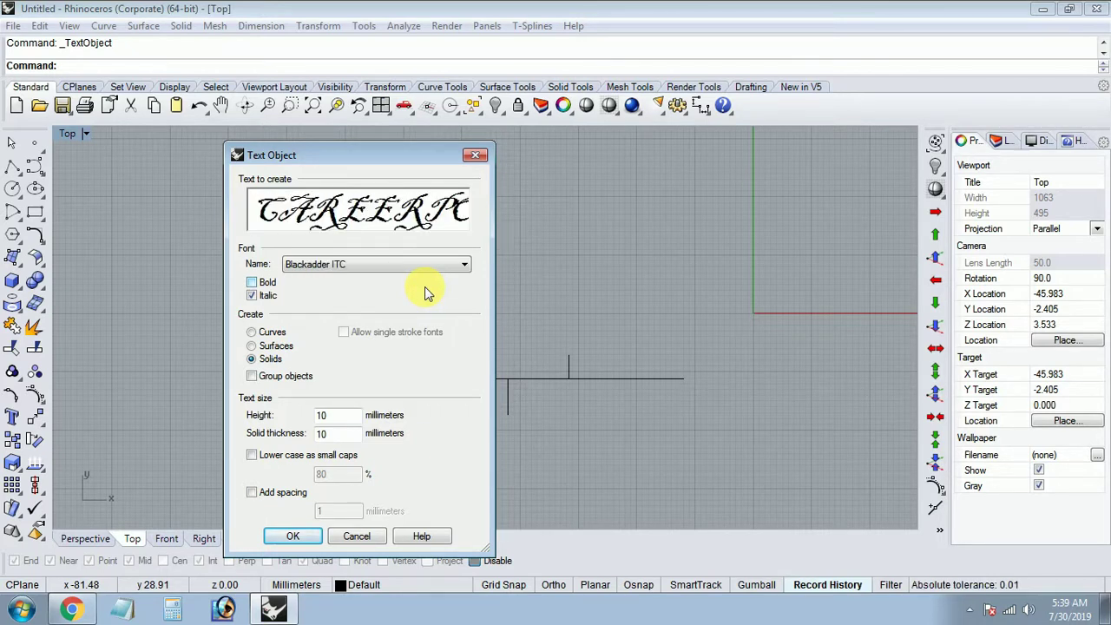
{"action": "scroll", "coordinate": [426, 293], "scroll_direction": "down", "scroll_amount": 1}
{"action": "scroll", "coordinate": [425, 292], "scroll_direction": "down", "scroll_amount": 1}
{"action": "scroll", "coordinate": [425, 293], "scroll_direction": "down", "scroll_amount": 1}
{"action": "scroll", "coordinate": [425, 292], "scroll_direction": "down", "scroll_amount": 1}
{"action": "scroll", "coordinate": [426, 293], "scroll_direction": "down", "scroll_amount": 1}
{"action": "scroll", "coordinate": [425, 293], "scroll_direction": "down", "scroll_amount": 1}
{"action": "scroll", "coordinate": [426, 292], "scroll_direction": "down", "scroll_amount": 2}
{"action": "scroll", "coordinate": [426, 293], "scroll_direction": "down", "scroll_amount": 1}
{"action": "scroll", "coordinate": [425, 292], "scroll_direction": "down", "scroll_amount": 1}
{"action": "scroll", "coordinate": [425, 292], "scroll_direction": "down", "scroll_amount": 1}
{"action": "scroll", "coordinate": [425, 293], "scroll_direction": "down", "scroll_amount": 1}
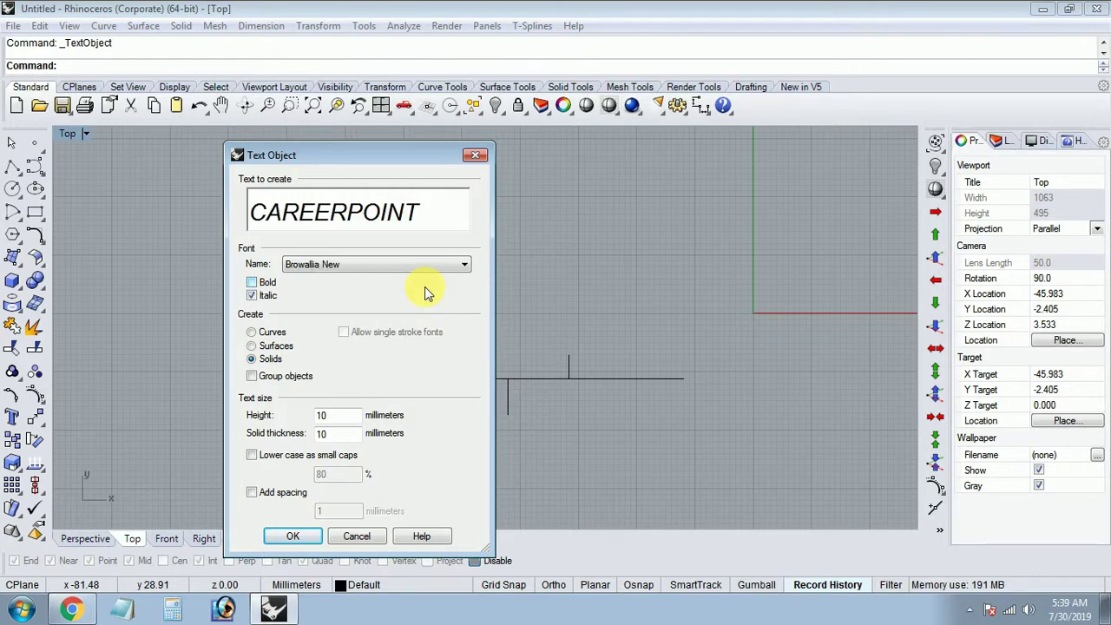
{"action": "scroll", "coordinate": [425, 292], "scroll_direction": "down", "scroll_amount": 1}
{"action": "scroll", "coordinate": [425, 292], "scroll_direction": "down", "scroll_amount": 1}
{"action": "scroll", "coordinate": [425, 293], "scroll_direction": "down", "scroll_amount": 1}
{"action": "scroll", "coordinate": [426, 293], "scroll_direction": "down", "scroll_amount": 1}
{"action": "scroll", "coordinate": [425, 293], "scroll_direction": "down", "scroll_amount": 1}
{"action": "scroll", "coordinate": [425, 293], "scroll_direction": "down", "scroll_amount": 1}
{"action": "scroll", "coordinate": [425, 293], "scroll_direction": "down", "scroll_amount": 1}
{"action": "scroll", "coordinate": [425, 293], "scroll_direction": "down", "scroll_amount": 1}
{"action": "scroll", "coordinate": [425, 293], "scroll_direction": "down", "scroll_amount": 1}
{"action": "scroll", "coordinate": [426, 293], "scroll_direction": "down", "scroll_amount": 1}
{"action": "scroll", "coordinate": [425, 293], "scroll_direction": "down", "scroll_amount": 1}
{"action": "scroll", "coordinate": [425, 293], "scroll_direction": "down", "scroll_amount": 1}
{"action": "scroll", "coordinate": [425, 292], "scroll_direction": "down", "scroll_amount": 1}
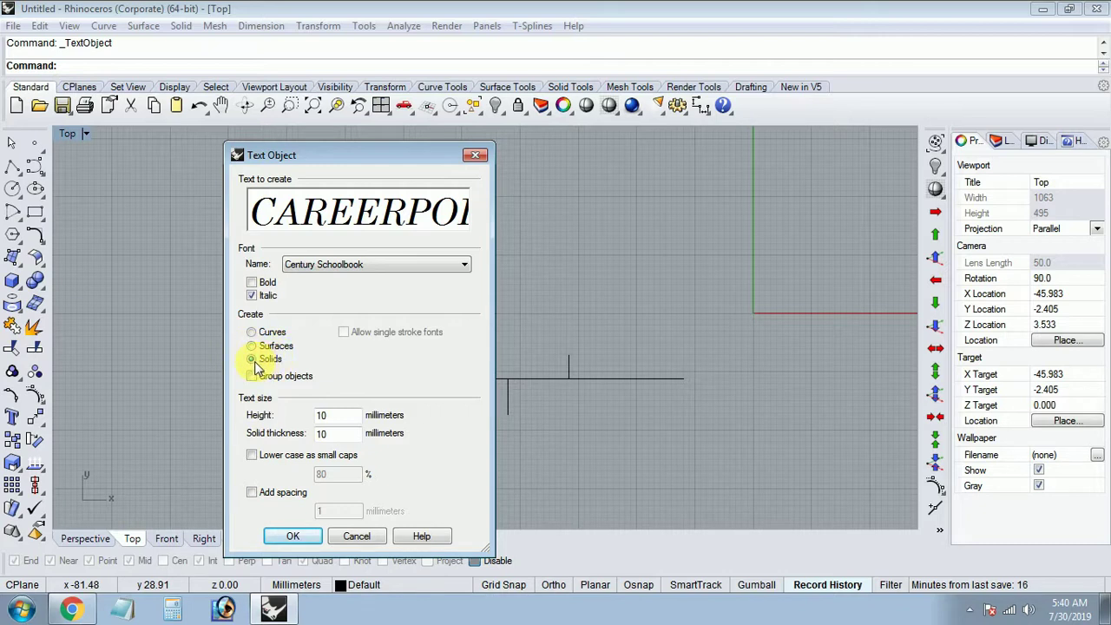
Keep italic solids at height 10 and thickness 10, then place CAREERPOINT in the Top view.
{"action": "left_click_drag", "start_coordinate": [295, 155], "coordinate": [308, 132]}
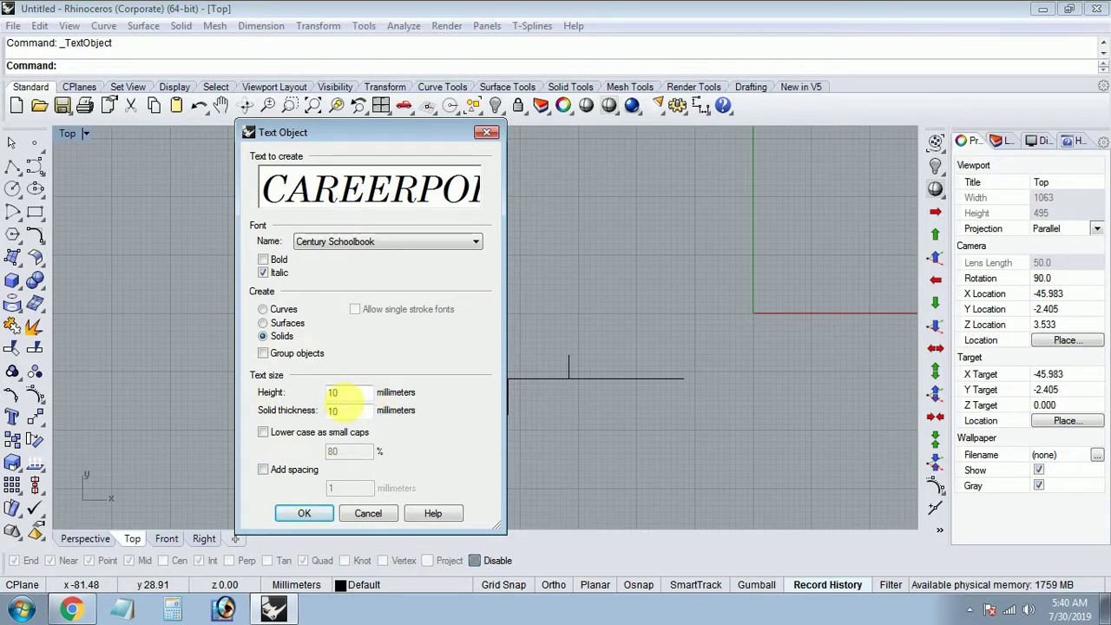
{"action": "double_click", "coordinate": [342, 393]}
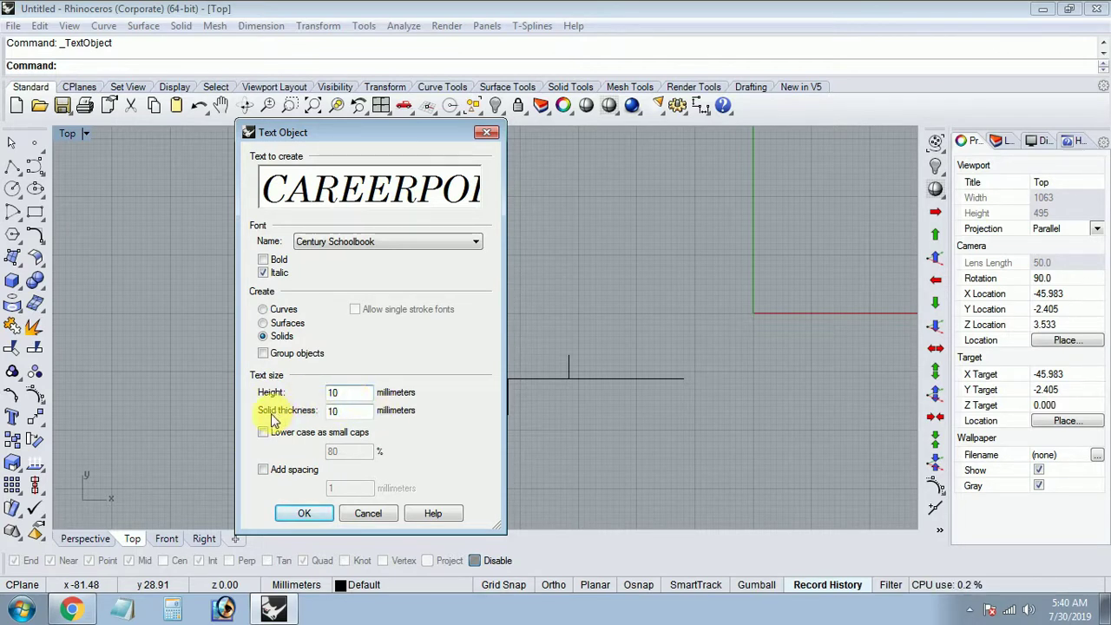
{"action": "double_click", "coordinate": [340, 411]}
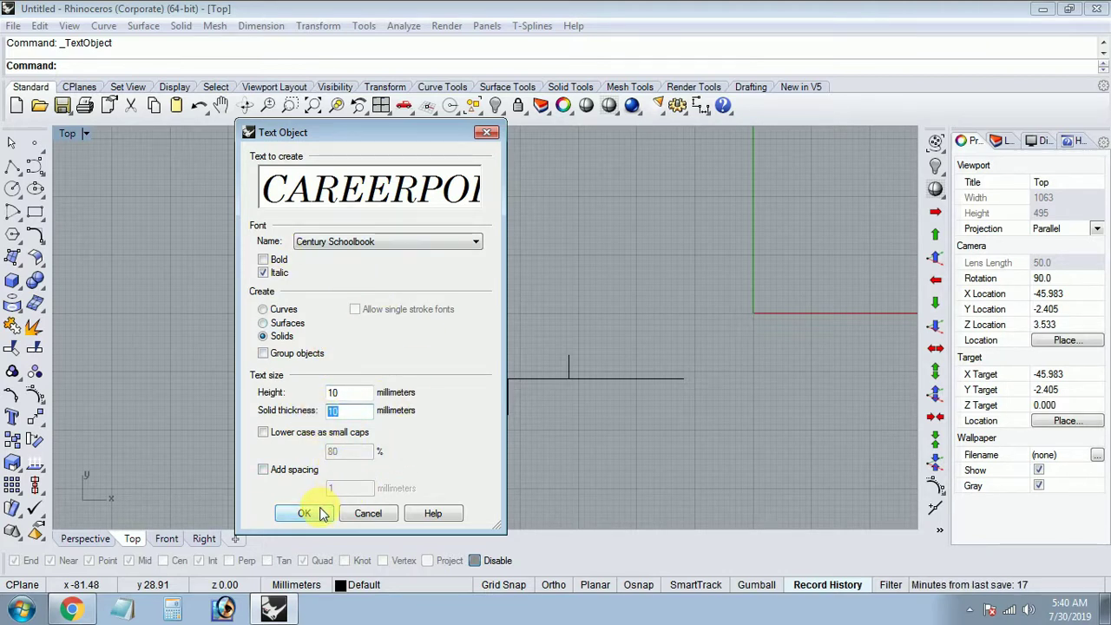
{"action": "left_click", "coordinate": [304, 513]}
{"action": "scroll", "coordinate": [404, 417], "scroll_direction": "down", "scroll_amount": 2}
{"action": "scroll", "coordinate": [364, 354], "scroll_direction": "down", "scroll_amount": 2}
{"action": "left_click", "coordinate": [338, 300]}
{"action": "scroll", "coordinate": [523, 341], "scroll_direction": "up", "scroll_amount": 2}
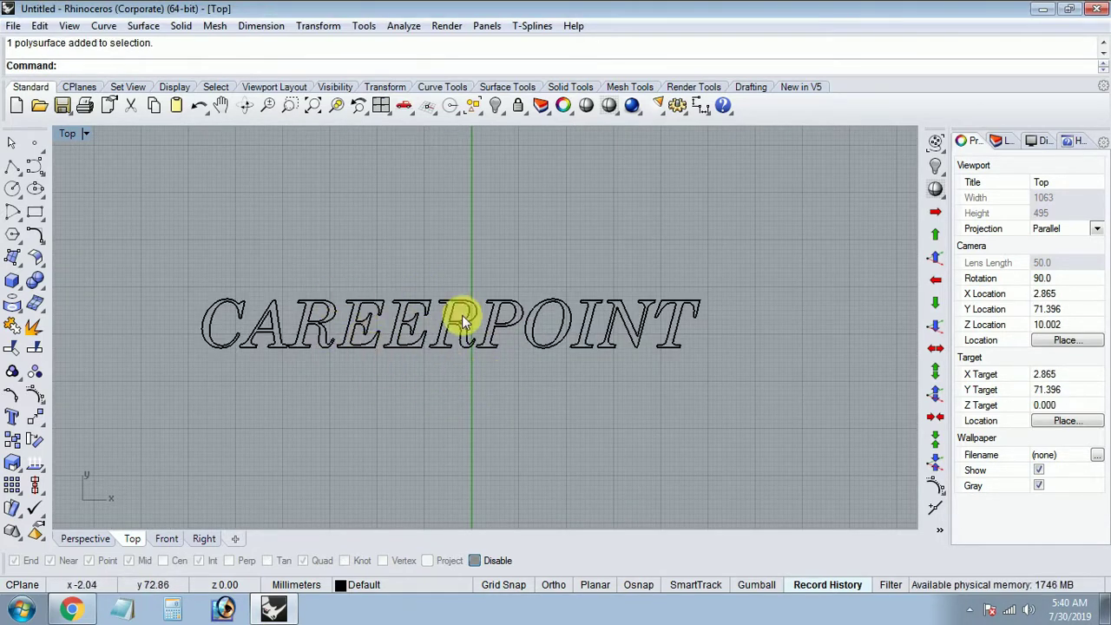
Set the Top viewport display mode to Shaded.
{"action": "left_click", "coordinate": [87, 133]}
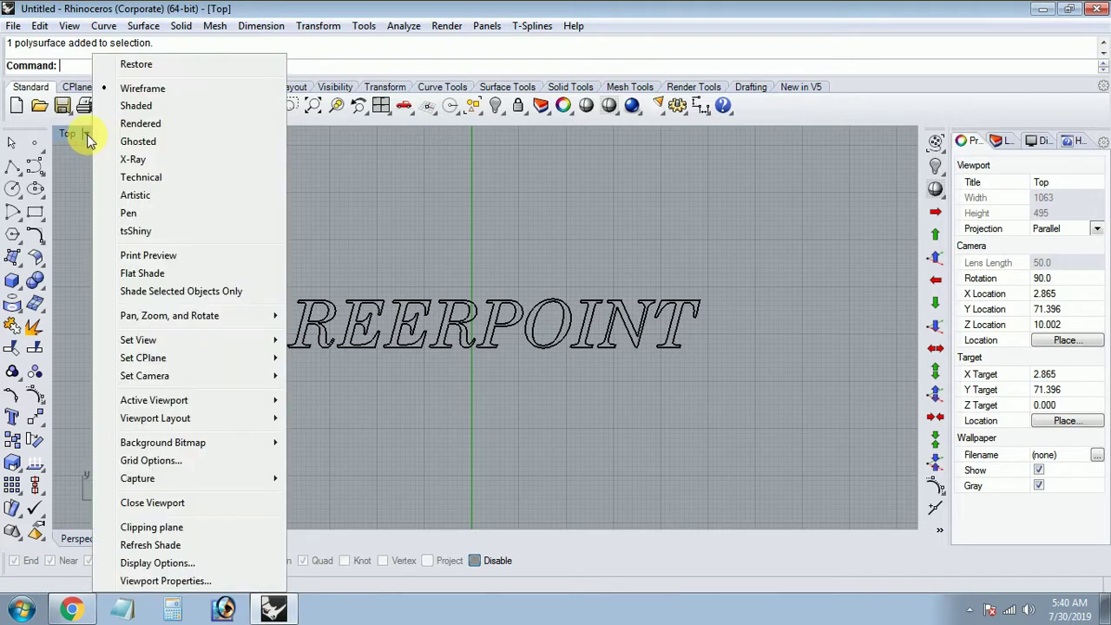
{"action": "left_click", "coordinate": [154, 110]}
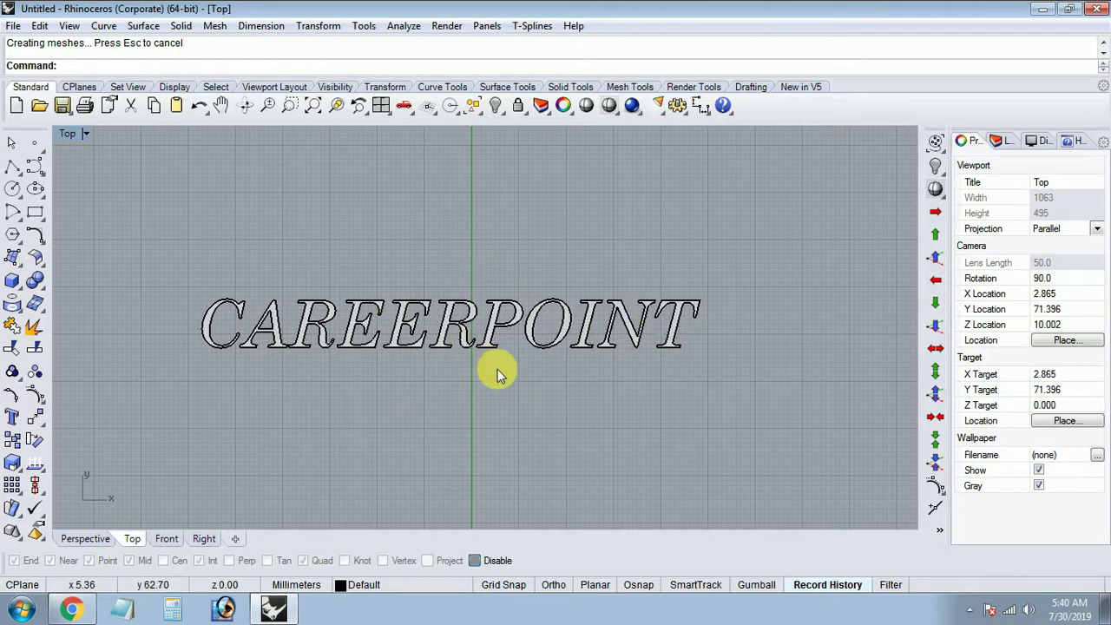
{"action": "scroll", "coordinate": [496, 371], "scroll_direction": "down", "scroll_amount": 3}
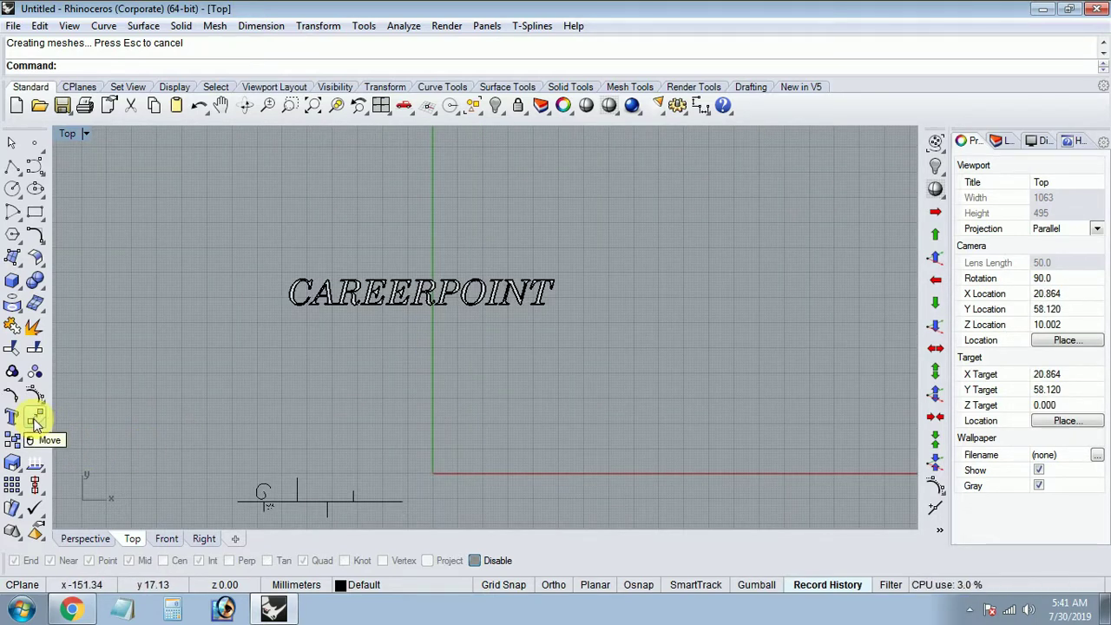
Move the downward vertical line to the horizontal line's right end, then undo the move.
{"action": "left_click", "coordinate": [35, 423]}
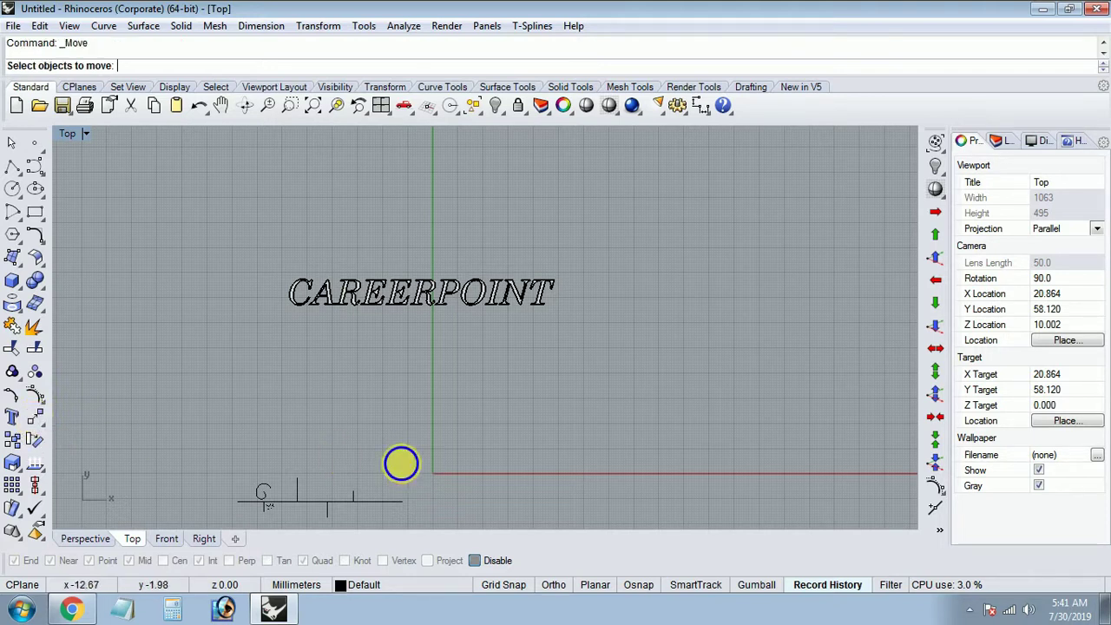
{"action": "right_click_drag", "start_coordinate": [402, 461], "coordinate": [340, 365]}
{"action": "scroll", "coordinate": [317, 365], "scroll_direction": "up", "scroll_amount": 3}
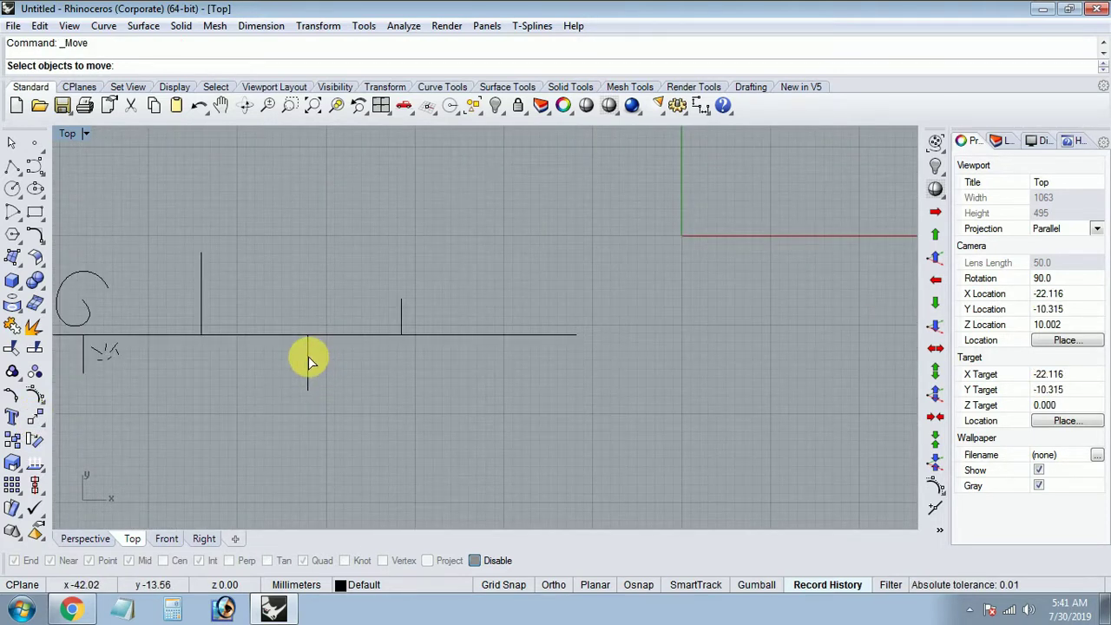
{"action": "left_click", "coordinate": [308, 355]}
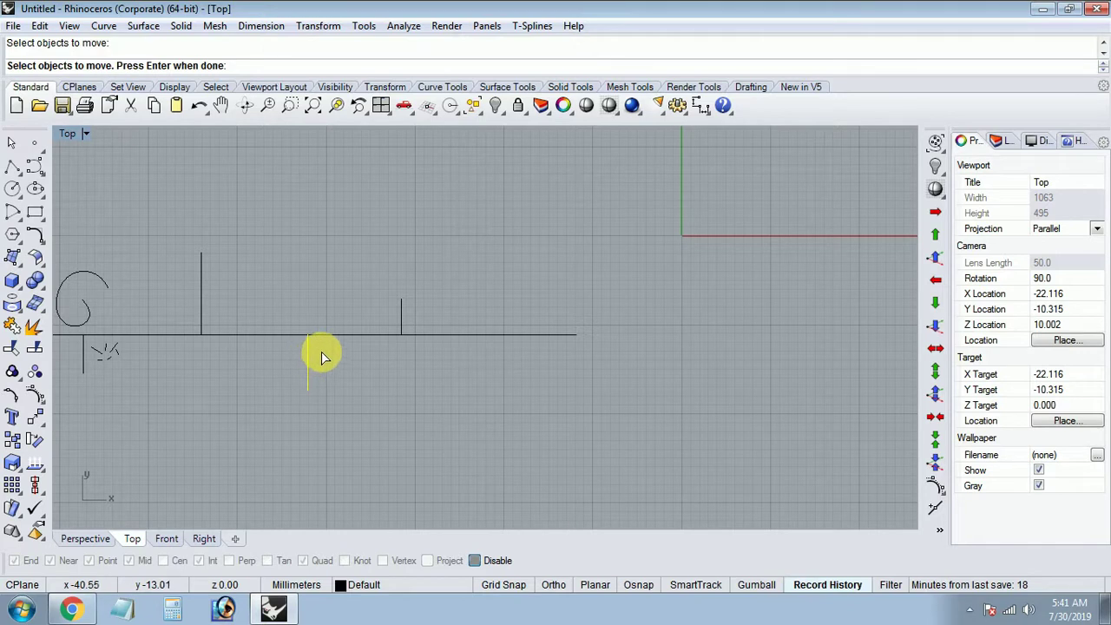
{"action": "key", "text": "Return"}
{"action": "left_click", "coordinate": [326, 351]}
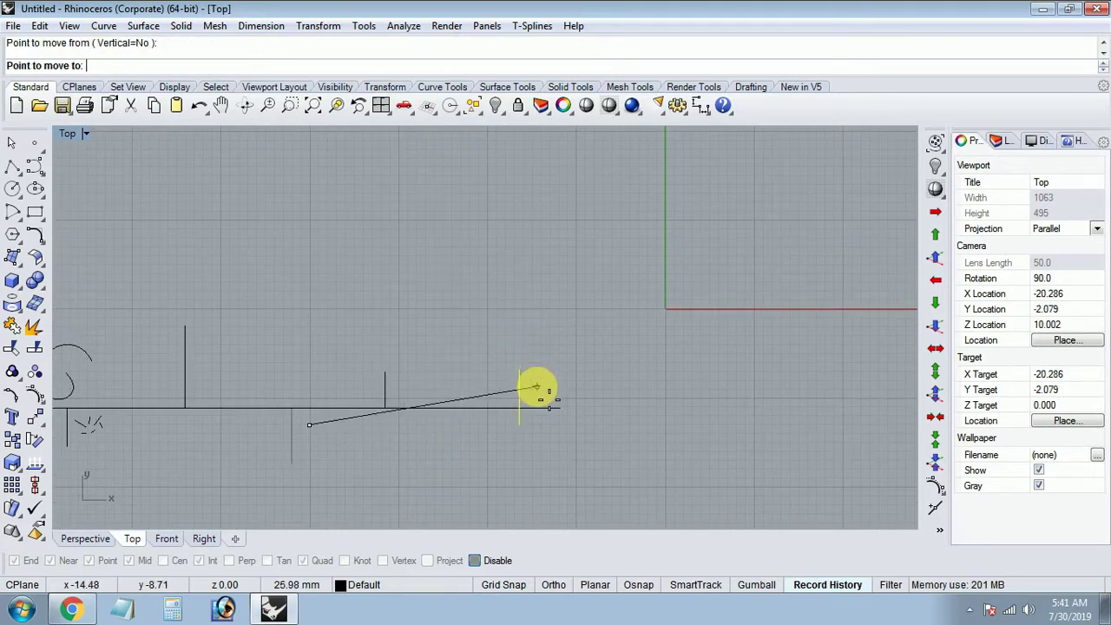
{"action": "left_click", "coordinate": [576, 425]}
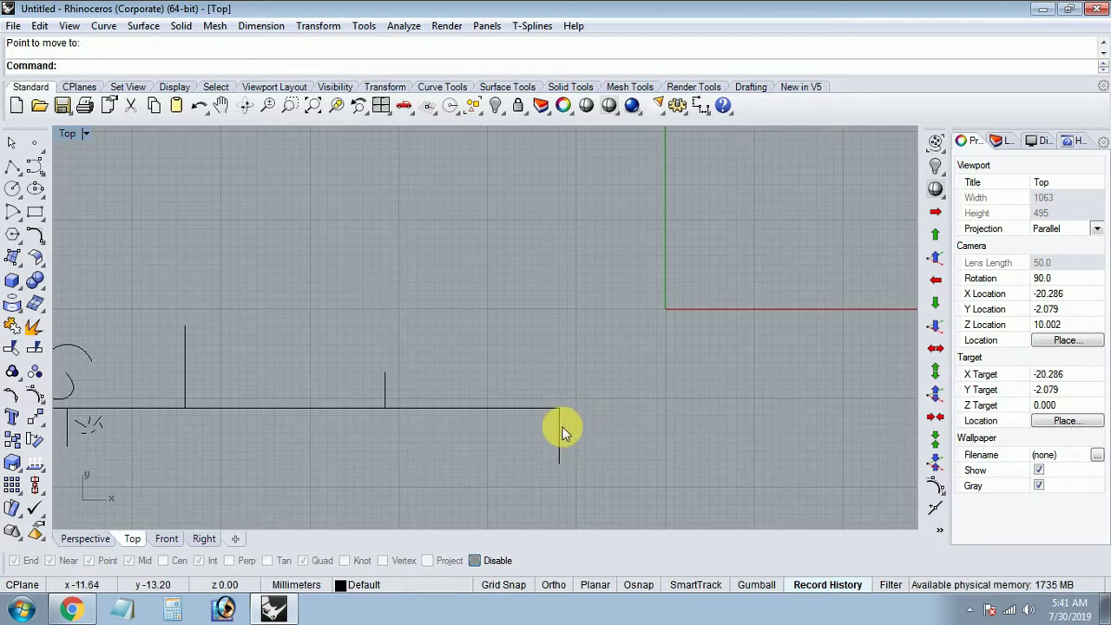
{"action": "key", "text": "ctrl+z"}
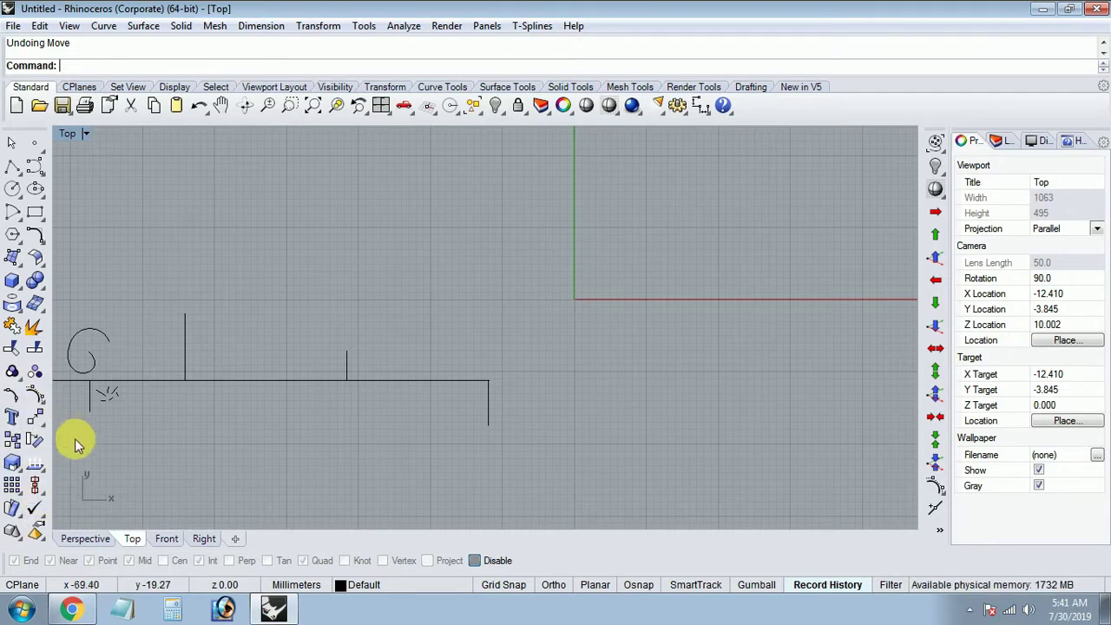
Copy the short upright line onto the right end of the horizontal line.
{"action": "left_click", "coordinate": [12, 440]}
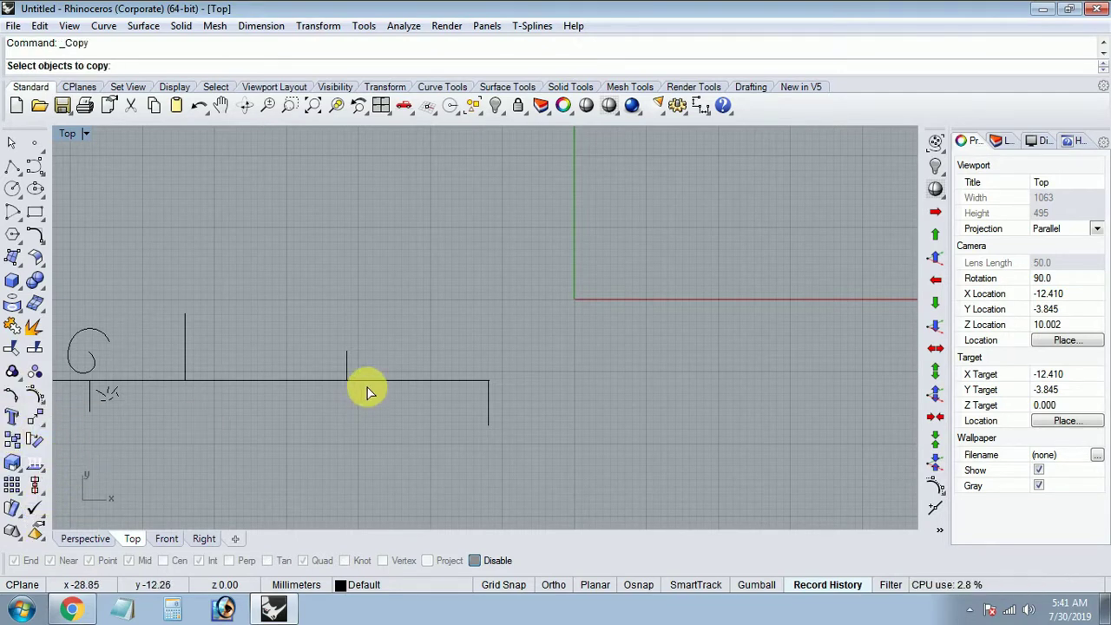
{"action": "left_click", "coordinate": [344, 363]}
{"action": "key", "text": "Return"}
{"action": "left_click", "coordinate": [347, 364]}
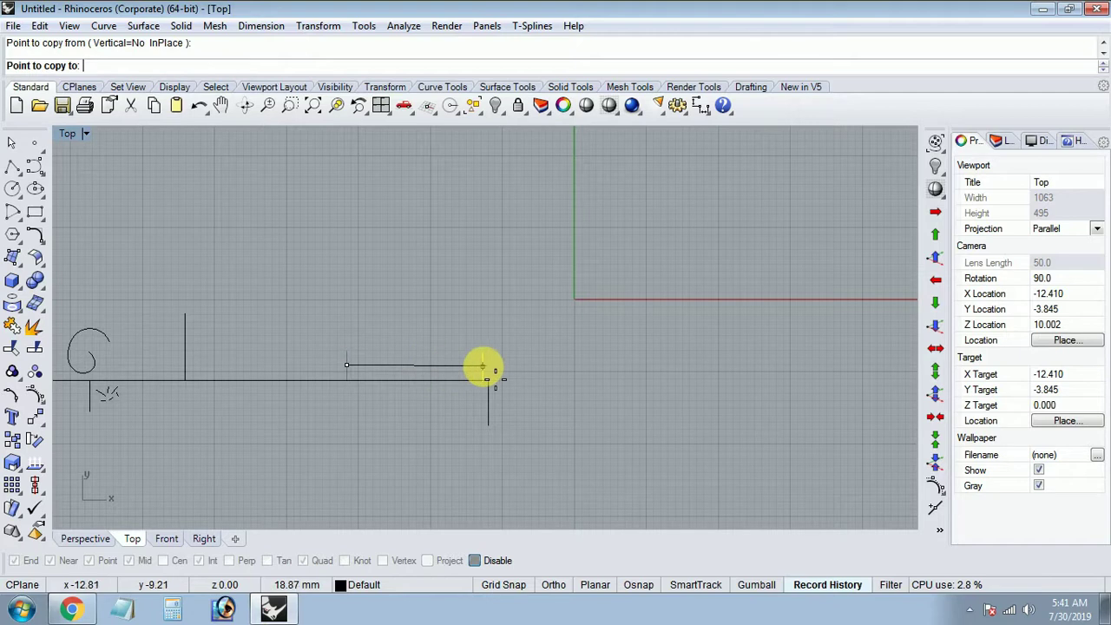
{"action": "left_click", "coordinate": [488, 365]}
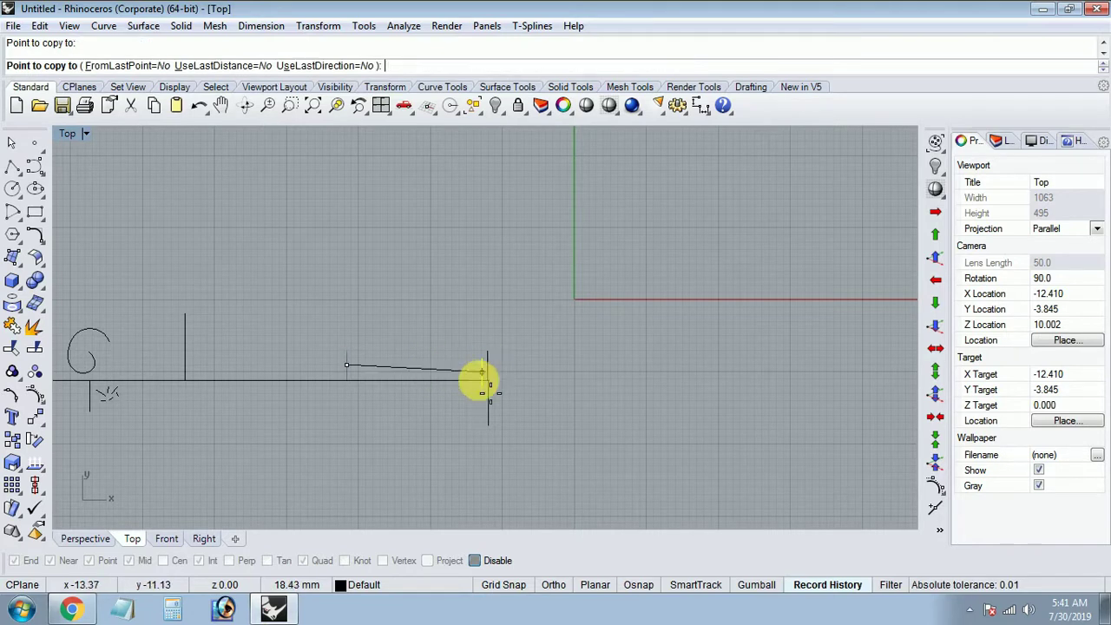
{"action": "scroll", "coordinate": [455, 416], "scroll_direction": "down", "scroll_amount": 5}
{"action": "key", "text": "Return"}
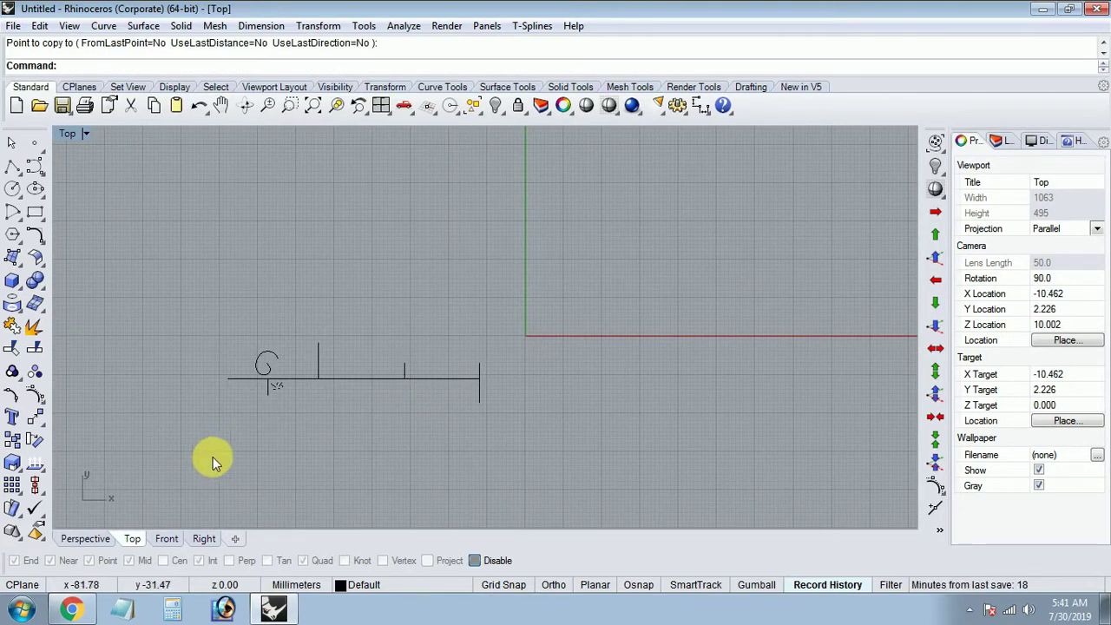
{"action": "left_click", "coordinate": [35, 440]}
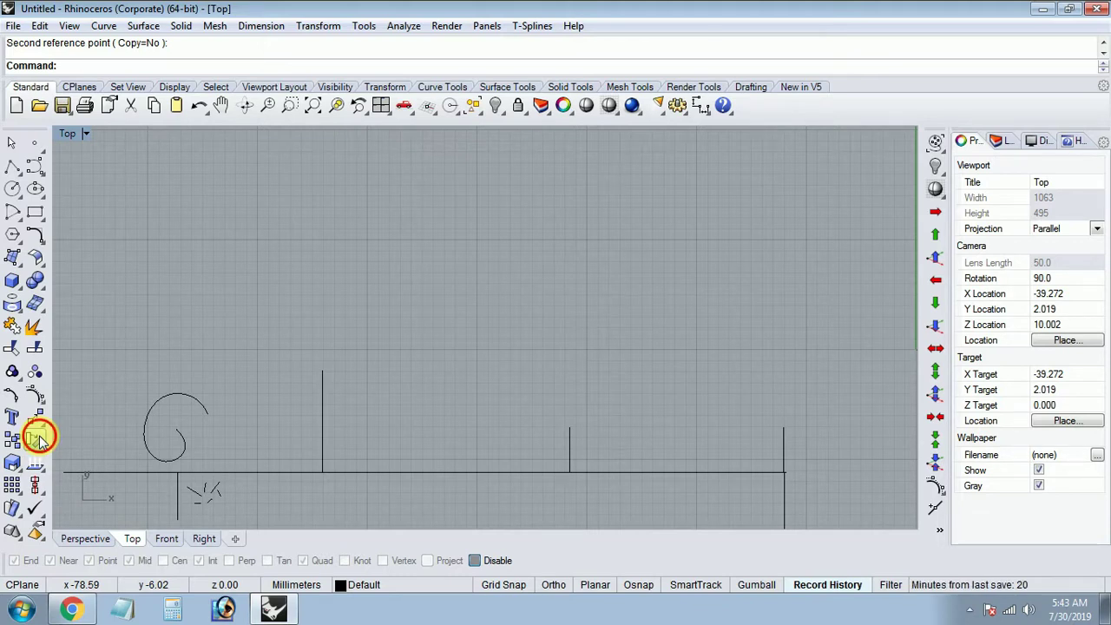
Rotate the tall vertical line about its top end into a diagonal, then undo the rotation.
{"action": "left_click", "coordinate": [40, 441]}
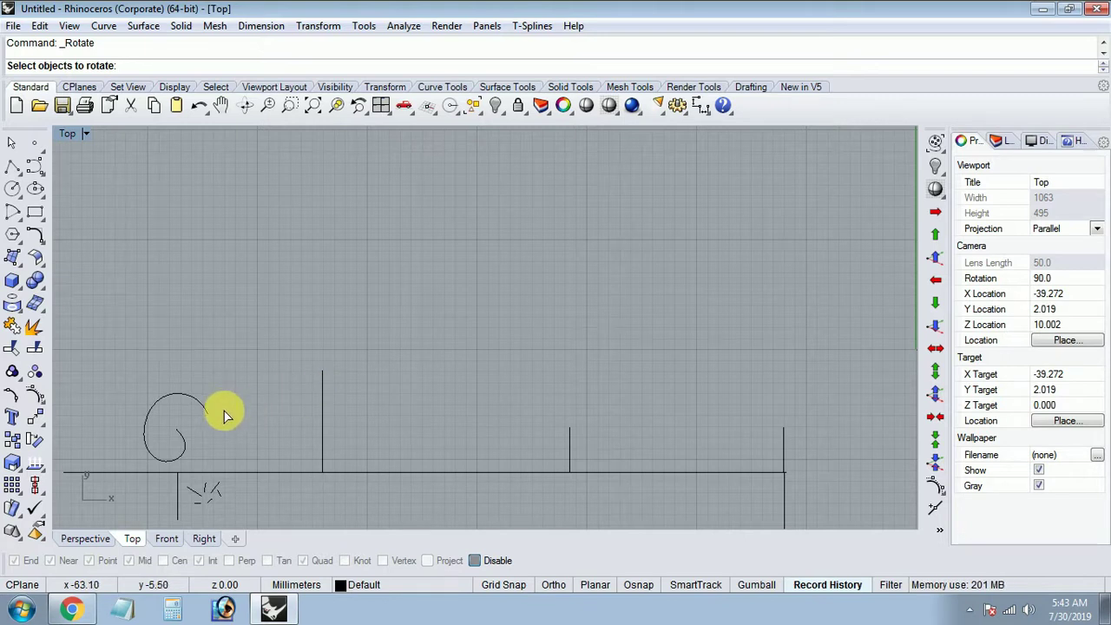
{"action": "scroll", "coordinate": [322, 376], "scroll_direction": "up", "scroll_amount": 4}
{"action": "left_click", "coordinate": [321, 373]}
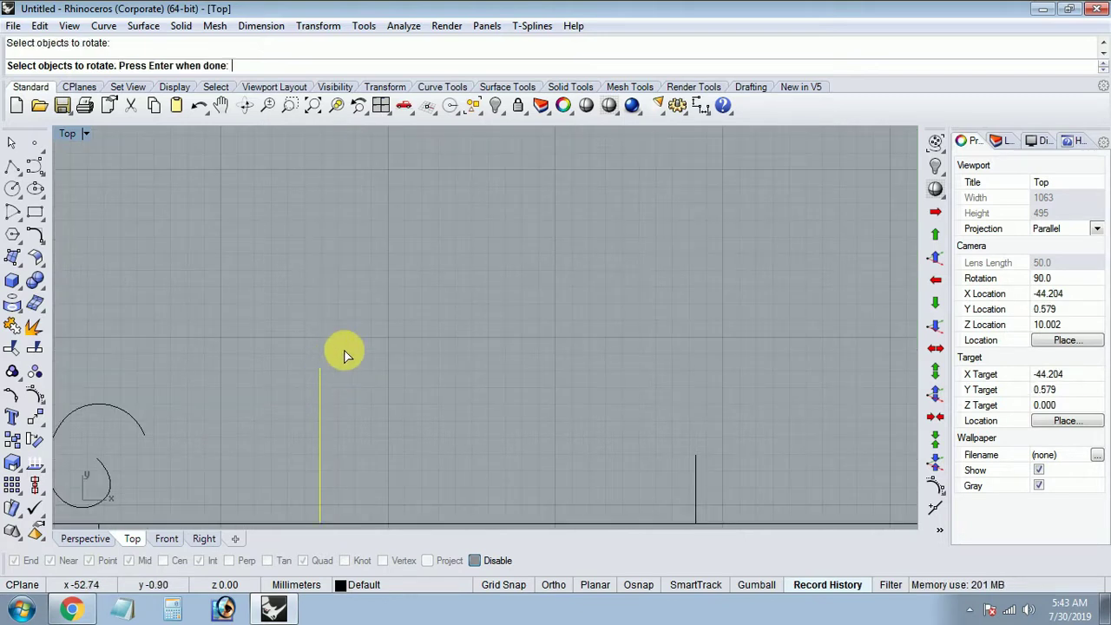
{"action": "key", "text": "Return"}
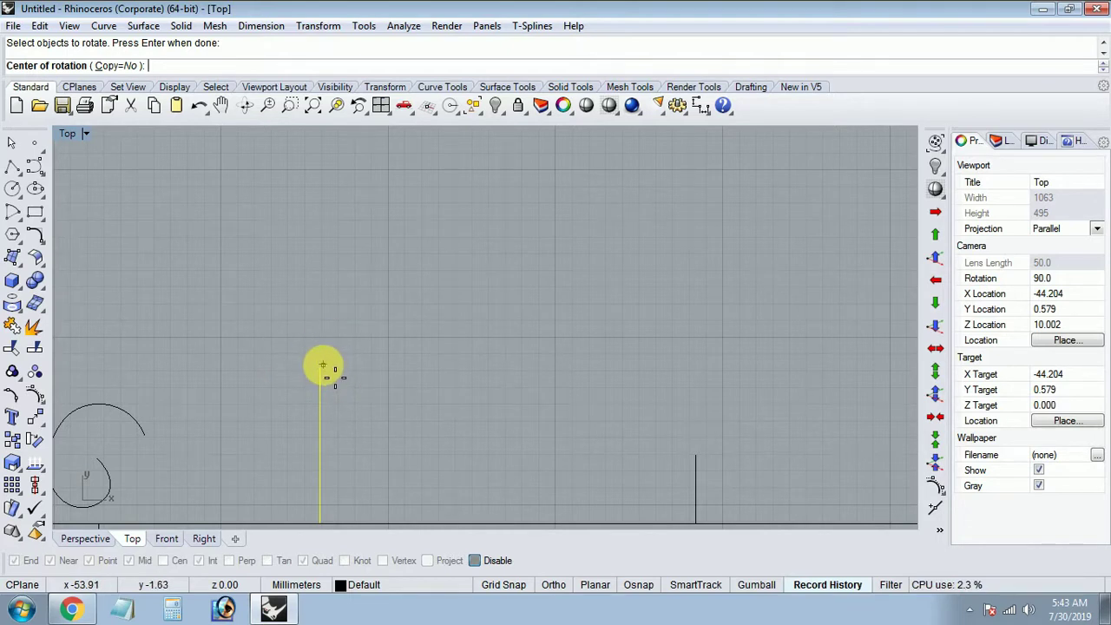
{"action": "key", "text": "alt"}
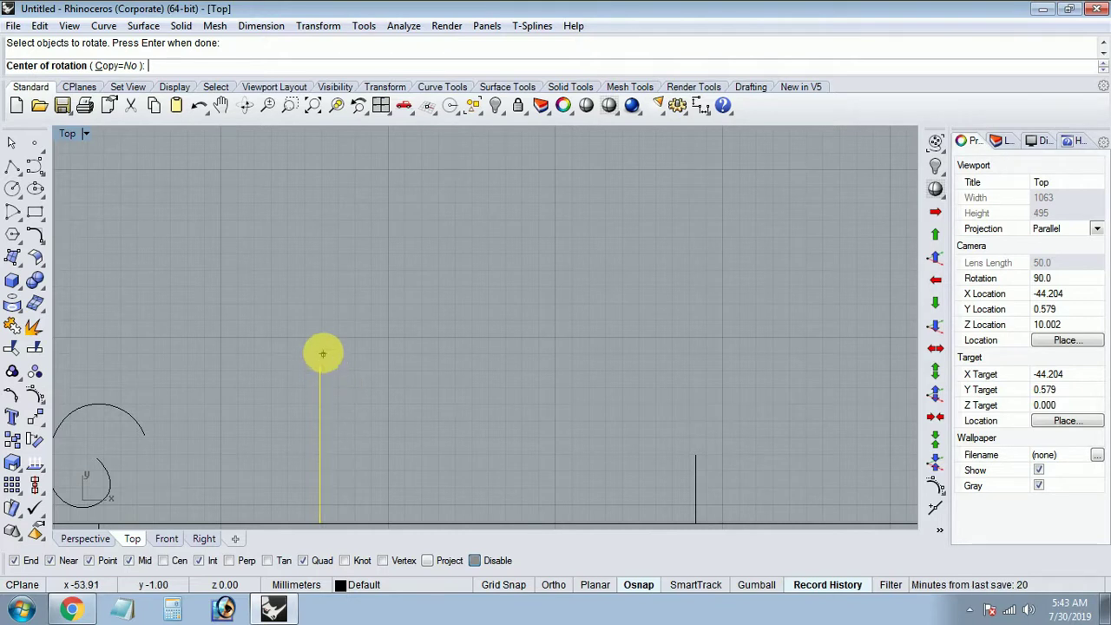
{"action": "left_click", "coordinate": [320, 368]}
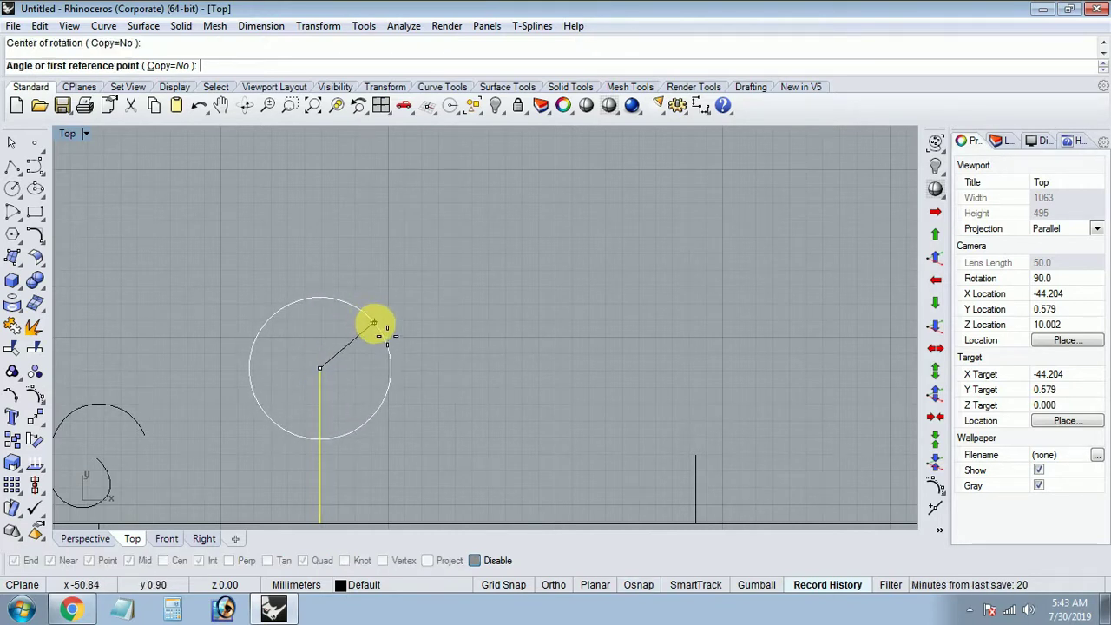
{"action": "left_click", "coordinate": [387, 286]}
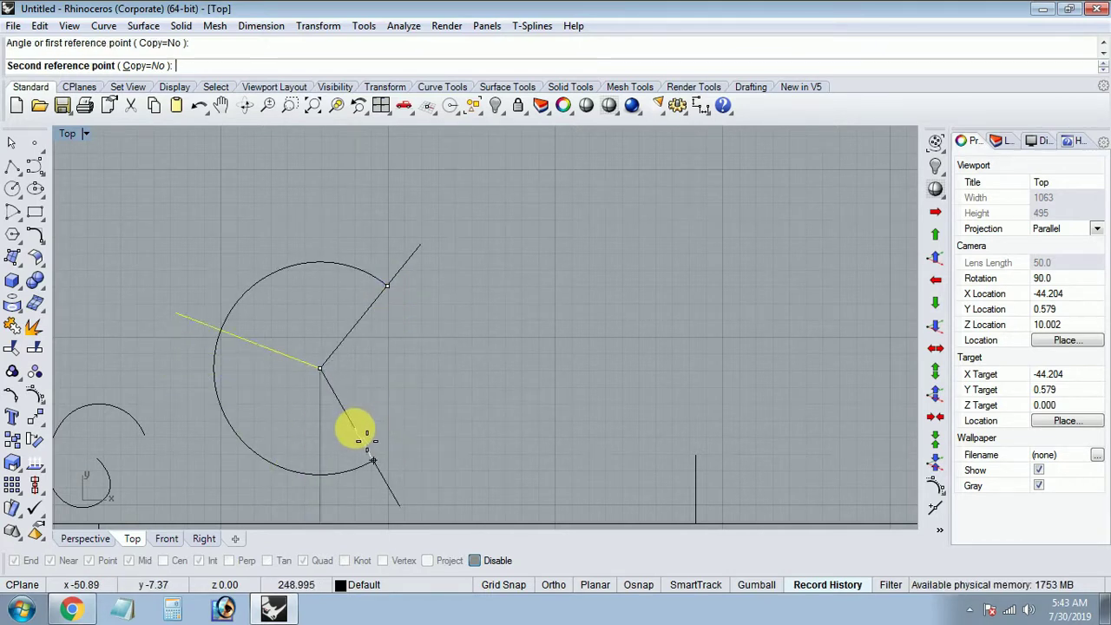
{"action": "left_click", "coordinate": [346, 401]}
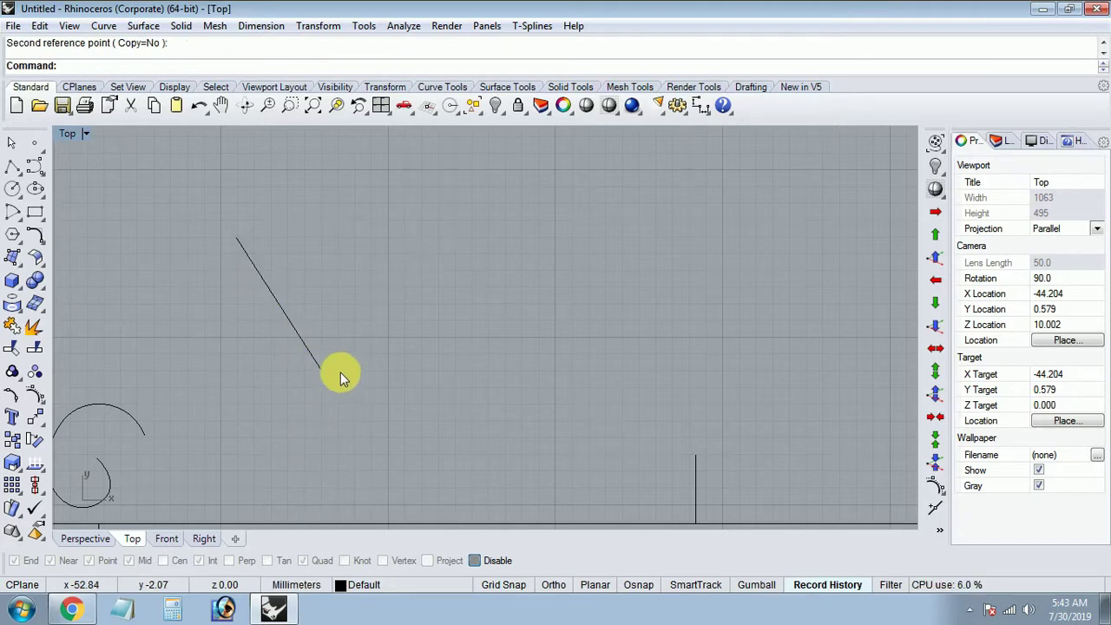
{"action": "key", "text": "ctrl+z"}
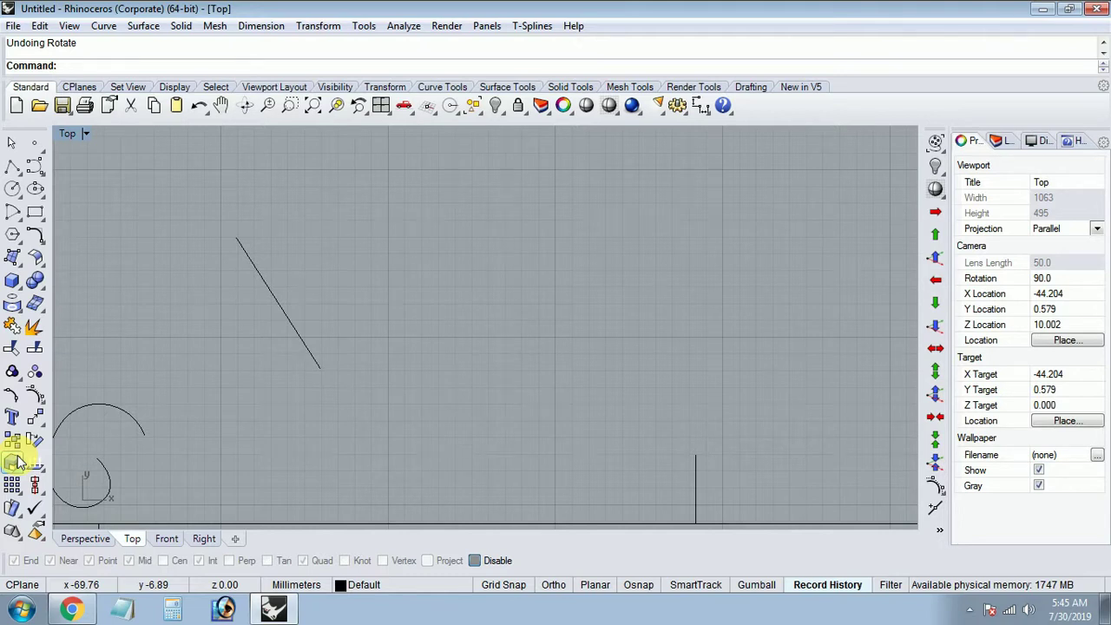
Shrink the diagonal line with Scale, using its lower end as the origin.
{"action": "left_click", "coordinate": [15, 462]}
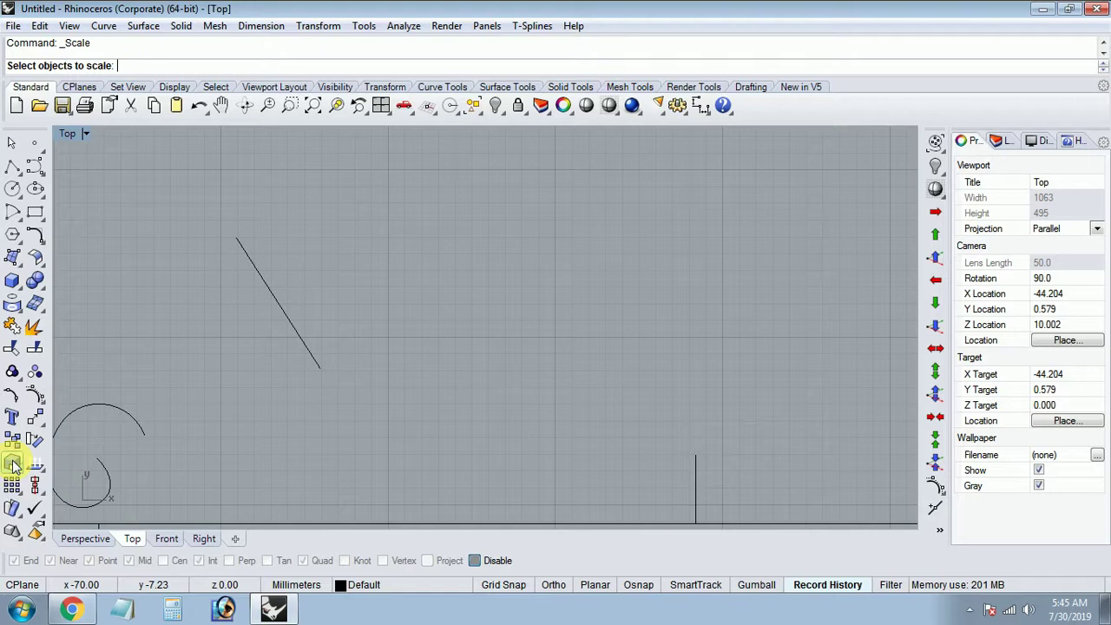
{"action": "left_click_drag", "start_coordinate": [310, 265], "coordinate": [217, 378]}
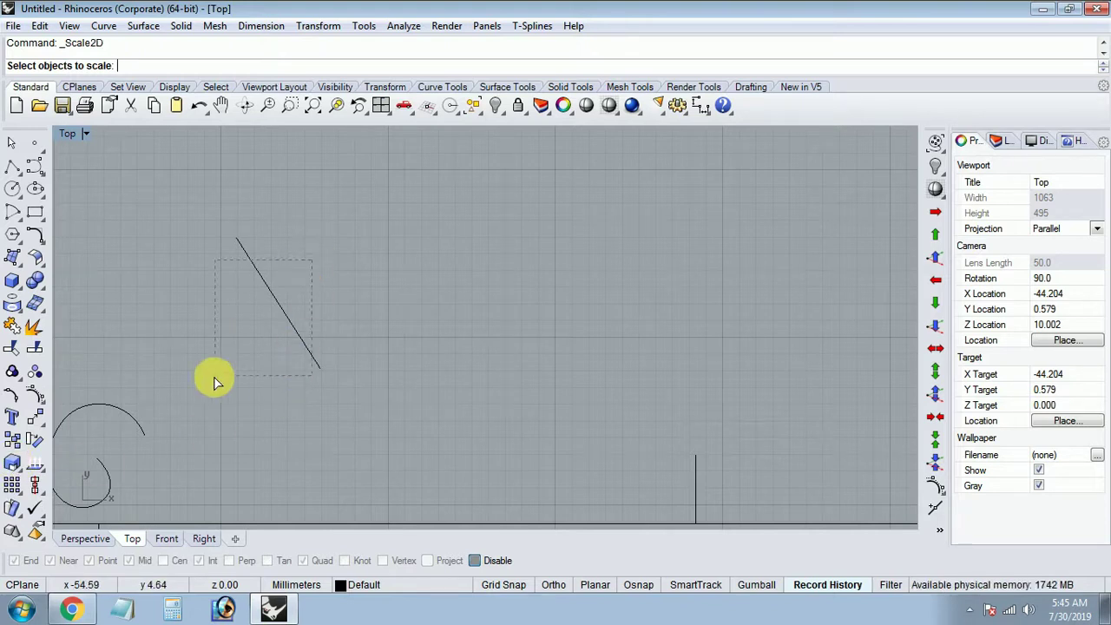
{"action": "key", "text": "Return"}
{"action": "left_click", "coordinate": [319, 369]}
{"action": "right_click_drag", "start_coordinate": [309, 280], "coordinate": [315, 342]}
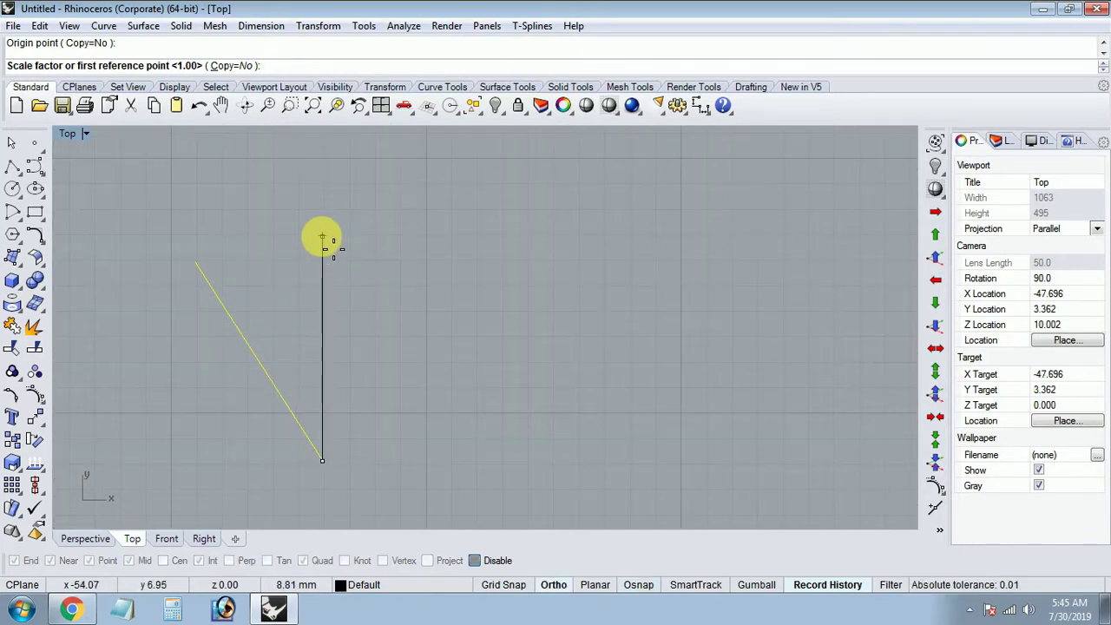
{"action": "left_click", "coordinate": [322, 237]}
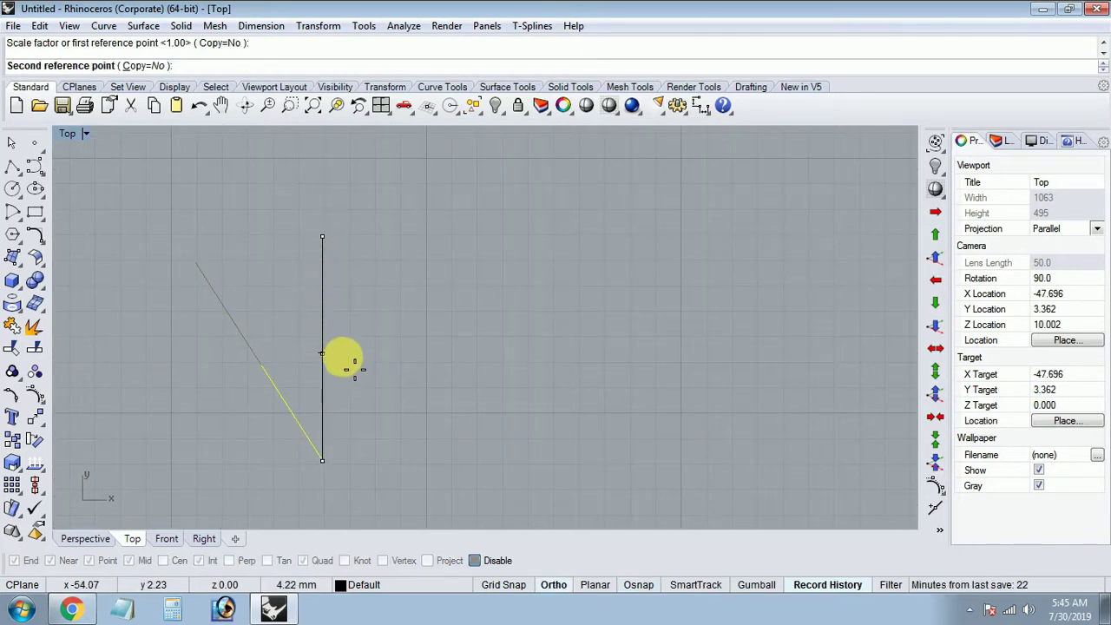
{"action": "left_click", "coordinate": [347, 444]}
{"action": "scroll", "coordinate": [328, 447], "scroll_direction": "up", "scroll_amount": 2}
{"action": "scroll", "coordinate": [328, 447], "scroll_direction": "up", "scroll_amount": 1}
Start rescaling the line again, then cancel the operation.
{"action": "left_click", "coordinate": [304, 439]}
{"action": "right_click", "coordinate": [297, 454]}
{"action": "scroll", "coordinate": [297, 453], "scroll_direction": "down", "scroll_amount": 3}
{"action": "left_click", "coordinate": [449, 422]}
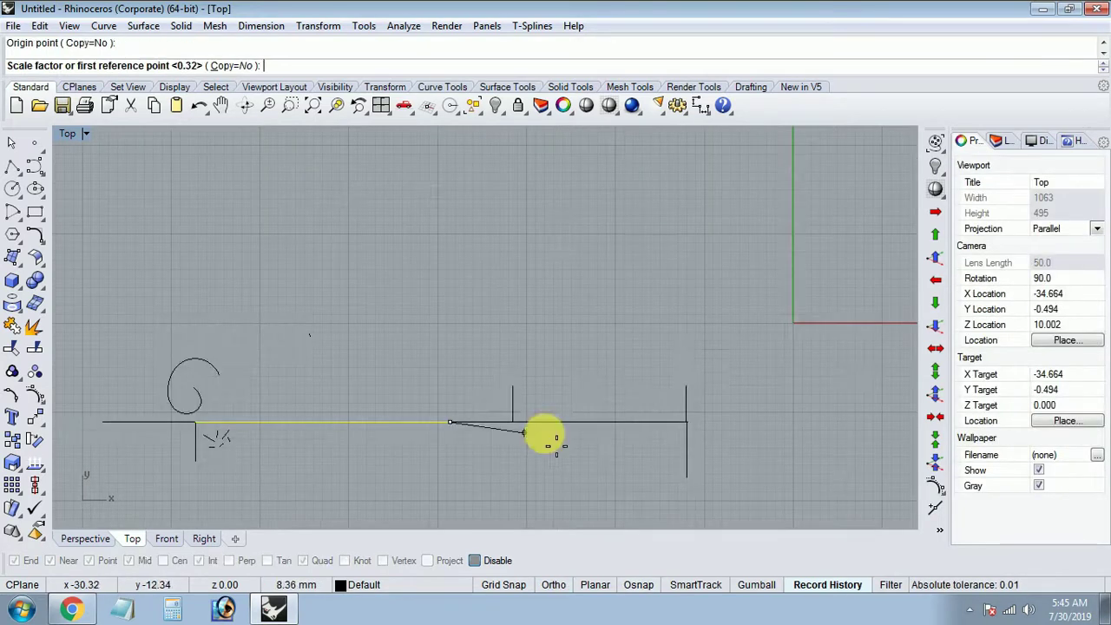
{"action": "key", "text": "Escape"}
Window-select all 15 sketch curves and Scale2D them smaller from the long line's left end.
{"action": "left_click_drag", "start_coordinate": [705, 356], "coordinate": [87, 495]}
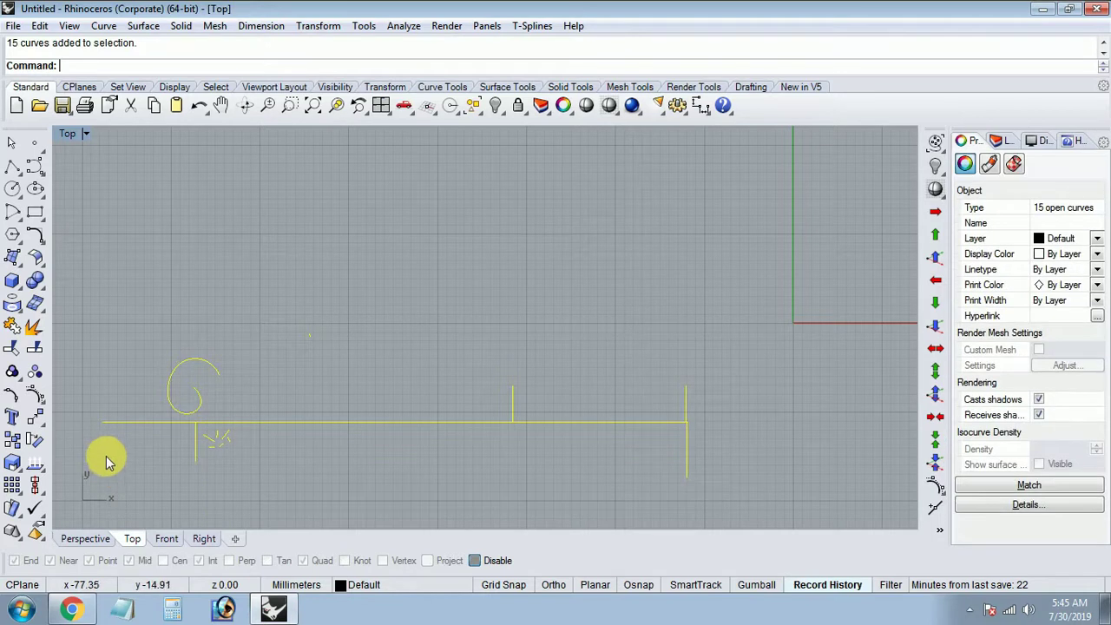
{"action": "right_click", "coordinate": [100, 449]}
{"action": "left_click", "coordinate": [103, 422]}
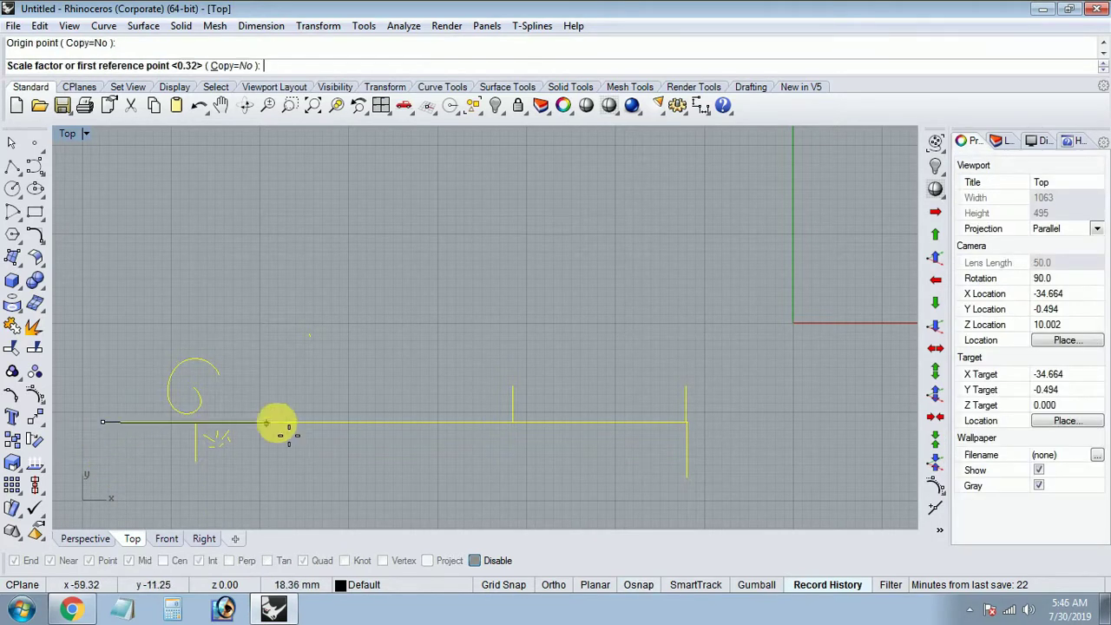
{"action": "left_click", "coordinate": [542, 308]}
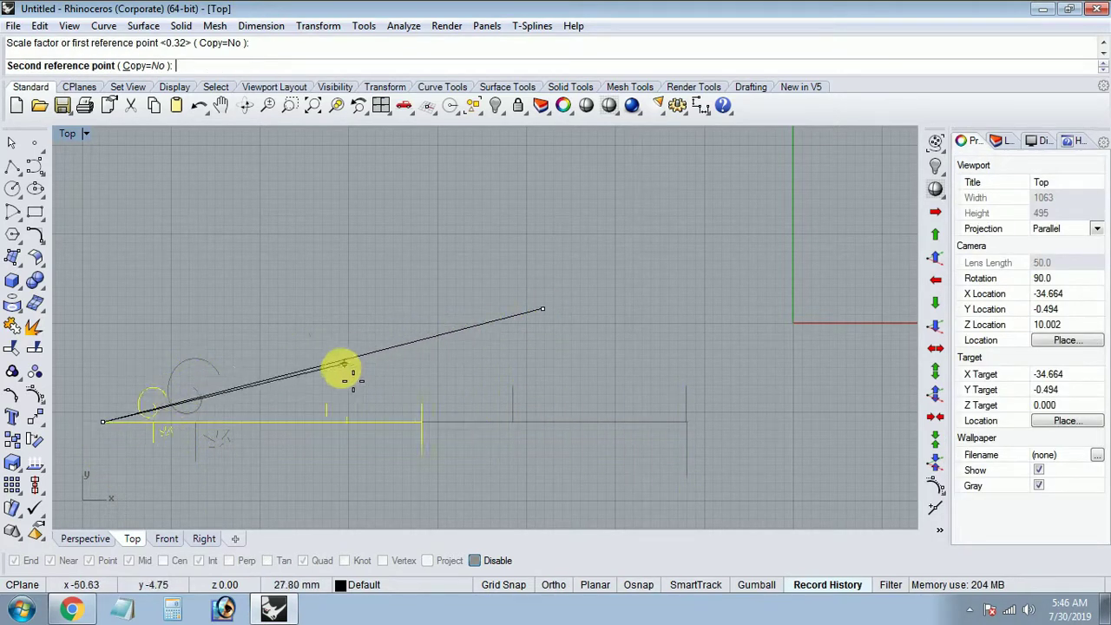
{"action": "left_click", "coordinate": [131, 418]}
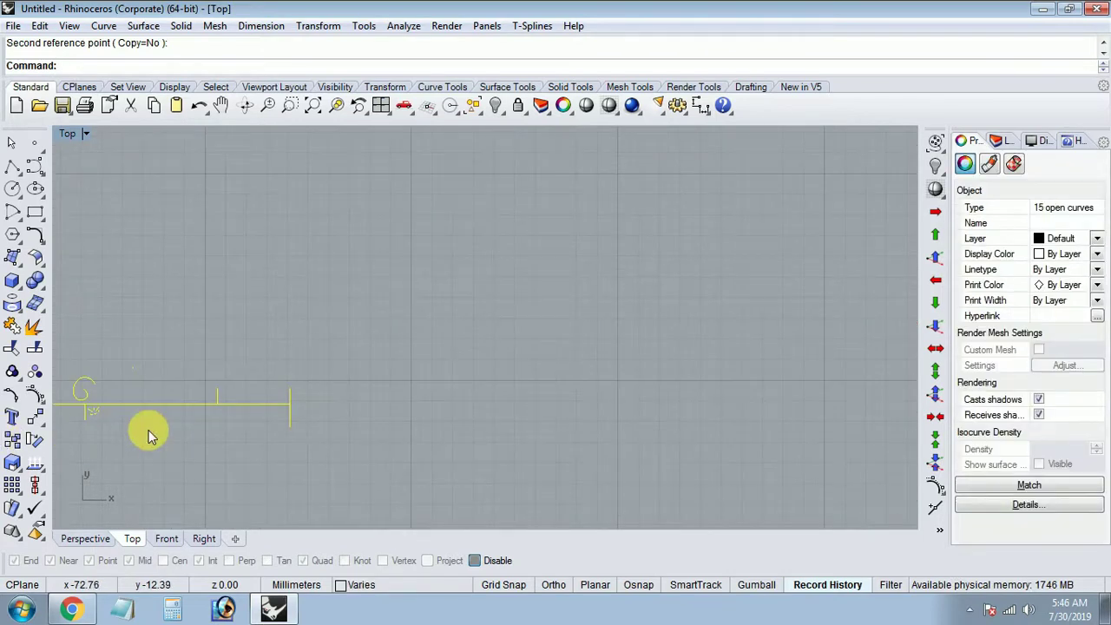
{"action": "right_click_drag", "start_coordinate": [148, 430], "coordinate": [414, 389]}
{"action": "scroll", "coordinate": [415, 388], "scroll_direction": "down", "scroll_amount": 5}
{"action": "left_click", "coordinate": [411, 391]}
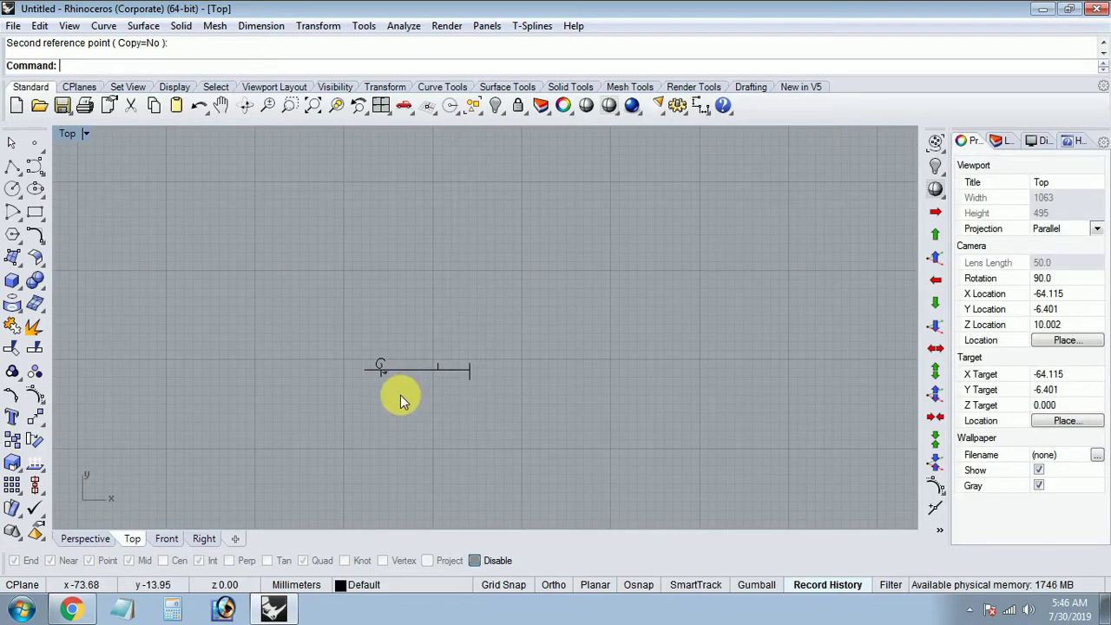
Reselect the sketch curves and shrink them further with Scale2D.
{"action": "left_click_drag", "start_coordinate": [504, 318], "coordinate": [365, 373]}
{"action": "key", "text": "Return"}
{"action": "left_click", "coordinate": [365, 371]}
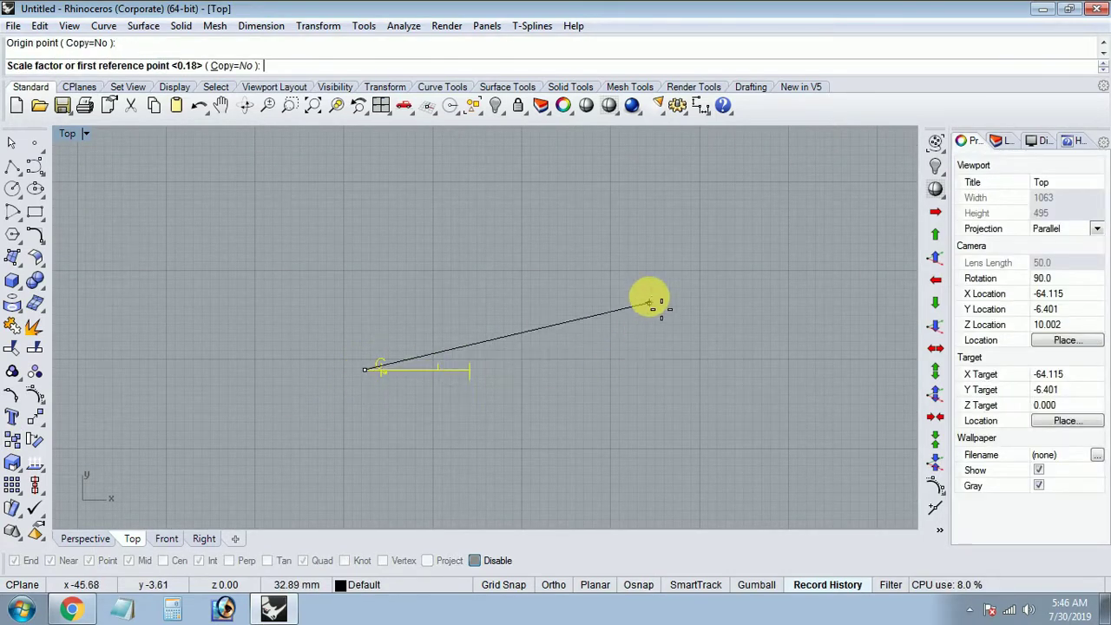
{"action": "left_click", "coordinate": [665, 218]}
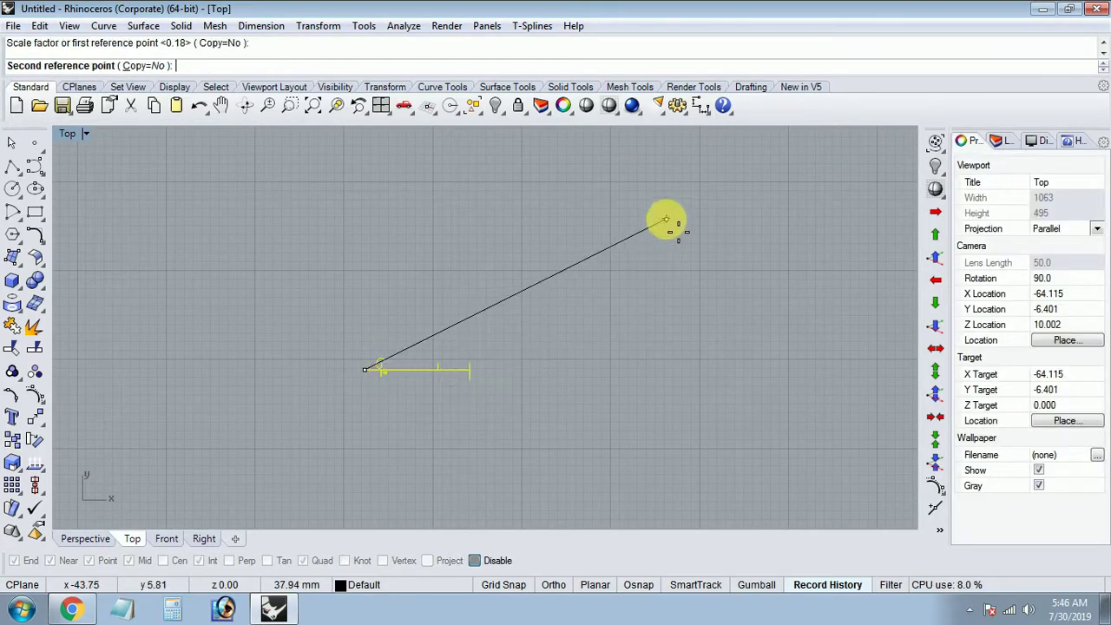
{"action": "left_click", "coordinate": [365, 373]}
{"action": "left_click", "coordinate": [368, 384]}
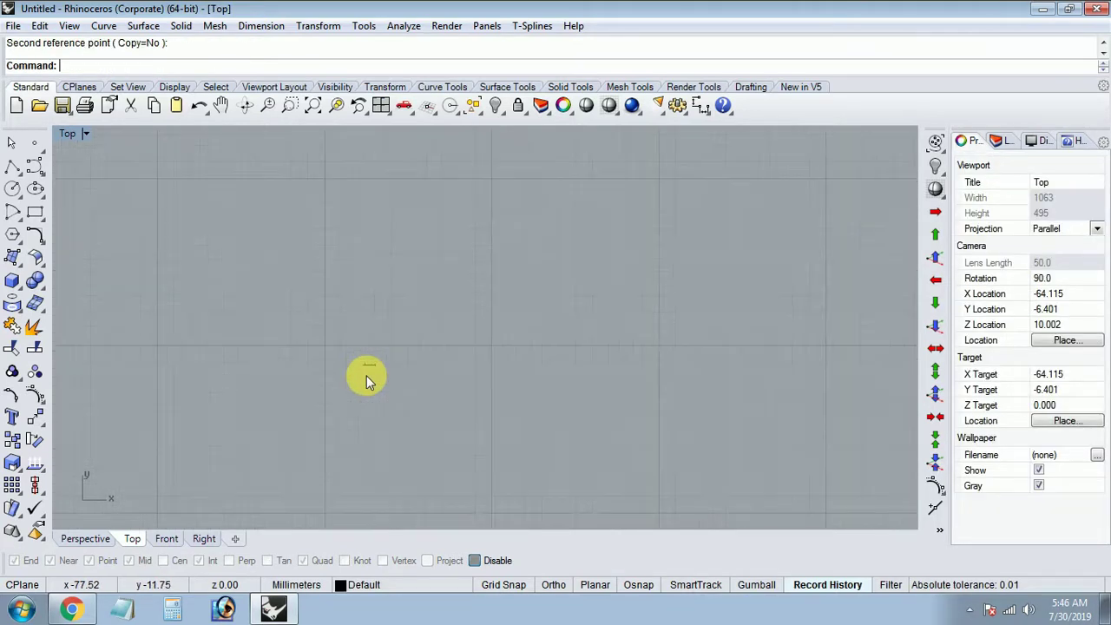
Zoom in on the tiny sketch, select it and Scale2D it again.
{"action": "scroll", "coordinate": [366, 375], "scroll_direction": "up", "scroll_amount": 3}
{"action": "scroll", "coordinate": [367, 371], "scroll_direction": "up", "scroll_amount": 3}
{"action": "scroll", "coordinate": [361, 364], "scroll_direction": "up", "scroll_amount": 3}
{"action": "scroll", "coordinate": [355, 360], "scroll_direction": "up", "scroll_amount": 3}
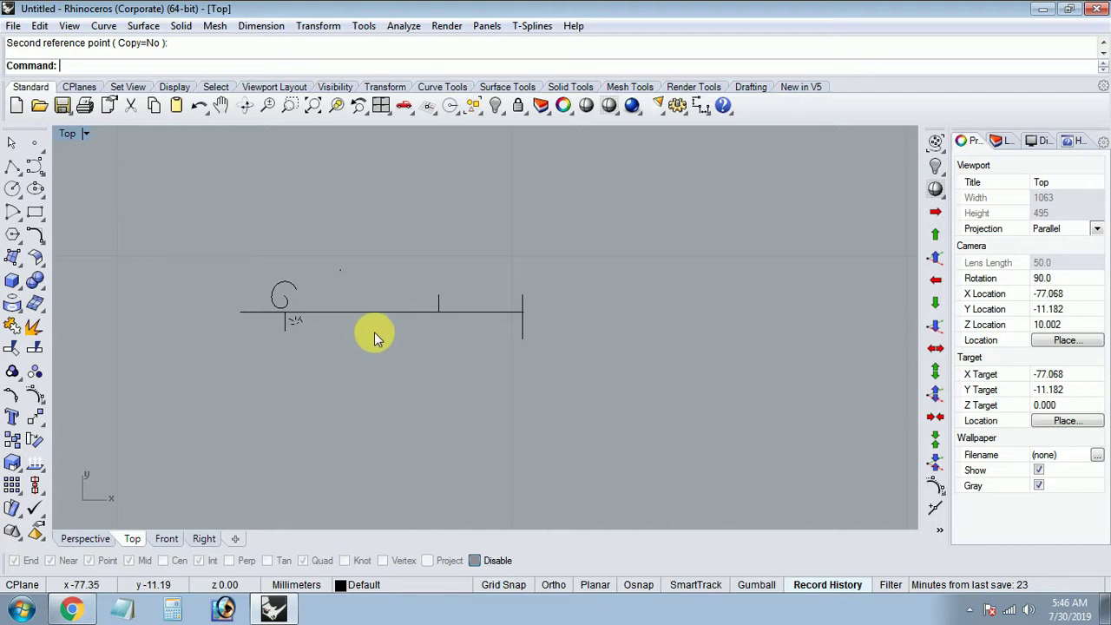
{"action": "right_click_drag", "start_coordinate": [367, 339], "coordinate": [387, 423]}
{"action": "scroll", "coordinate": [404, 378], "scroll_direction": "down", "scroll_amount": 5}
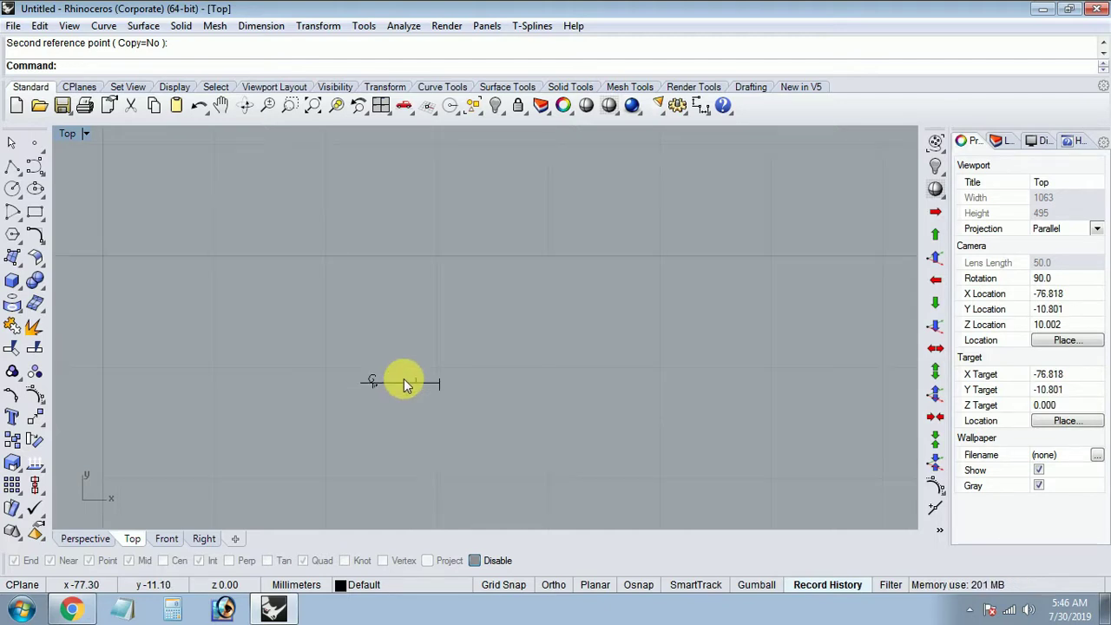
{"action": "left_click_drag", "start_coordinate": [508, 293], "coordinate": [347, 419]}
{"action": "right_click", "coordinate": [346, 380]}
{"action": "left_click", "coordinate": [356, 381]}
{"action": "scroll", "coordinate": [373, 378], "scroll_direction": "up", "scroll_amount": 3}
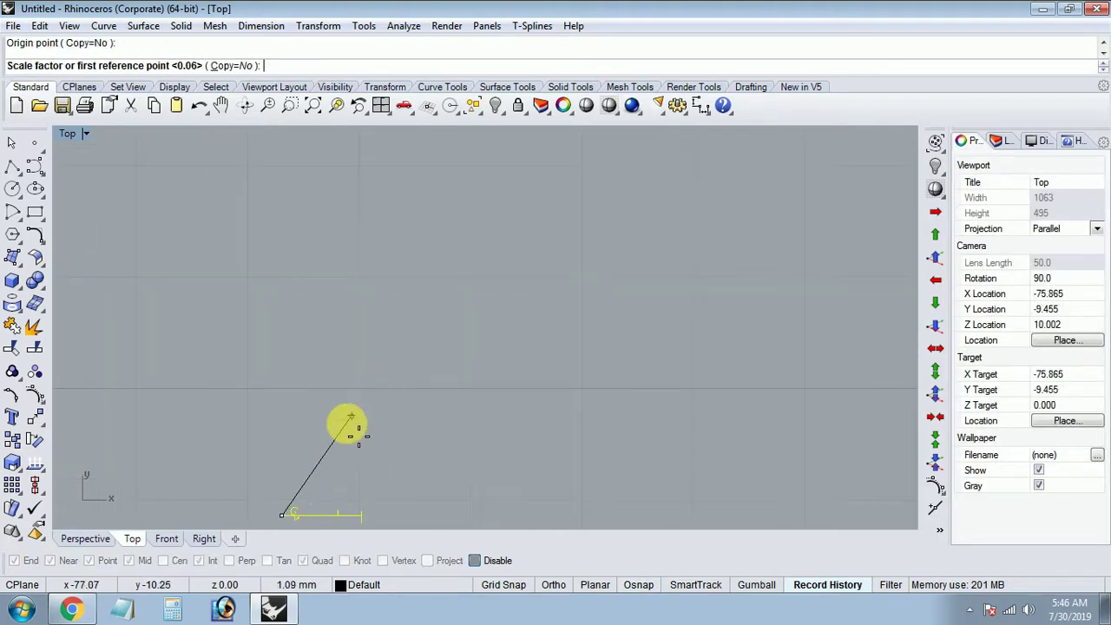
{"action": "left_click", "coordinate": [310, 491]}
{"action": "left_click", "coordinate": [533, 285]}
{"action": "right_click", "coordinate": [329, 478]}
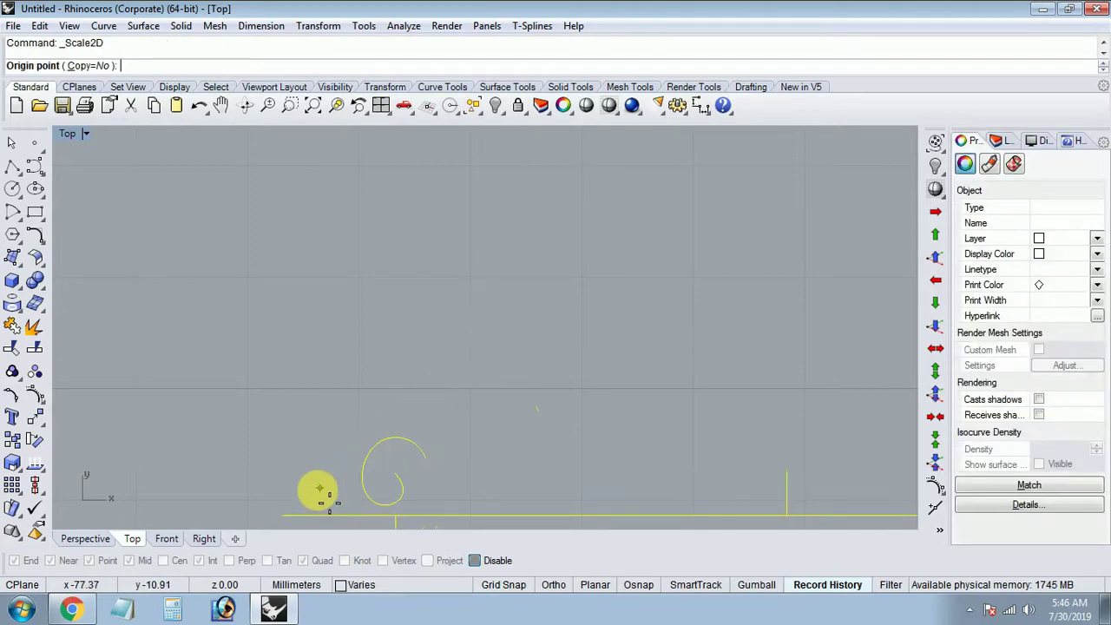
Finish another Scale2D of the sketch from a new origin at the curve's endpoint.
{"action": "left_click", "coordinate": [287, 509]}
{"action": "left_click", "coordinate": [310, 495]}
{"action": "scroll", "coordinate": [422, 463], "scroll_direction": "down", "scroll_amount": 3}
{"action": "scroll", "coordinate": [454, 446], "scroll_direction": "down", "scroll_amount": 2}
{"action": "left_click", "coordinate": [634, 389]}
{"action": "scroll", "coordinate": [600, 446], "scroll_direction": "down", "scroll_amount": 2}
{"action": "scroll", "coordinate": [550, 441], "scroll_direction": "down", "scroll_amount": 2}
Enlarge the O of CAREERPOINT with Scale2D.
{"action": "scroll", "coordinate": [446, 391], "scroll_direction": "up", "scroll_amount": 3}
{"action": "scroll", "coordinate": [483, 372], "scroll_direction": "up", "scroll_amount": 2}
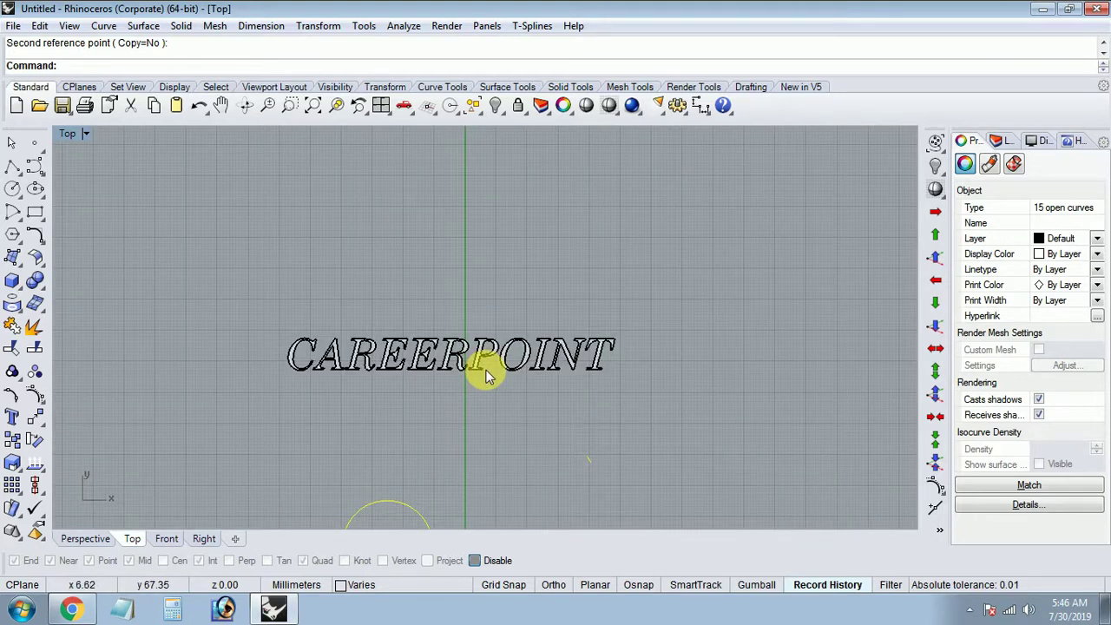
{"action": "scroll", "coordinate": [499, 358], "scroll_direction": "up", "scroll_amount": 3}
{"action": "left_click", "coordinate": [523, 342]}
{"action": "key", "text": "Return"}
{"action": "left_click", "coordinate": [520, 345]}
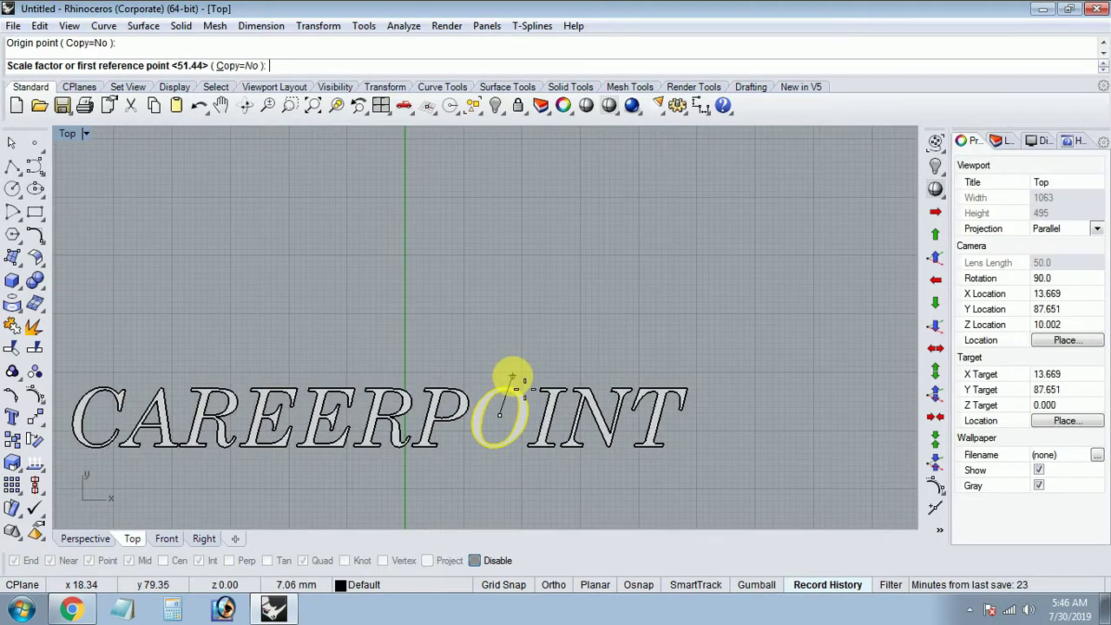
{"action": "left_click", "coordinate": [513, 377]}
{"action": "left_click", "coordinate": [565, 298]}
Undo the enlargement of the O.
{"action": "scroll", "coordinate": [492, 439], "scroll_direction": "down", "scroll_amount": 3}
{"action": "scroll", "coordinate": [487, 439], "scroll_direction": "up", "scroll_amount": 3}
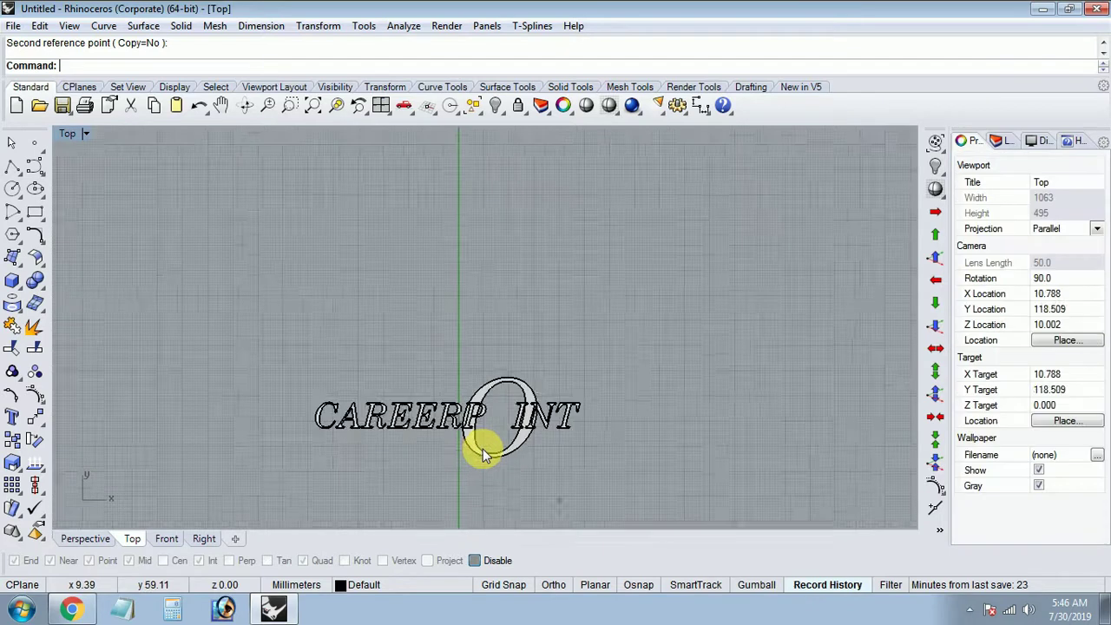
{"action": "scroll", "coordinate": [484, 447], "scroll_direction": "up", "scroll_amount": 2}
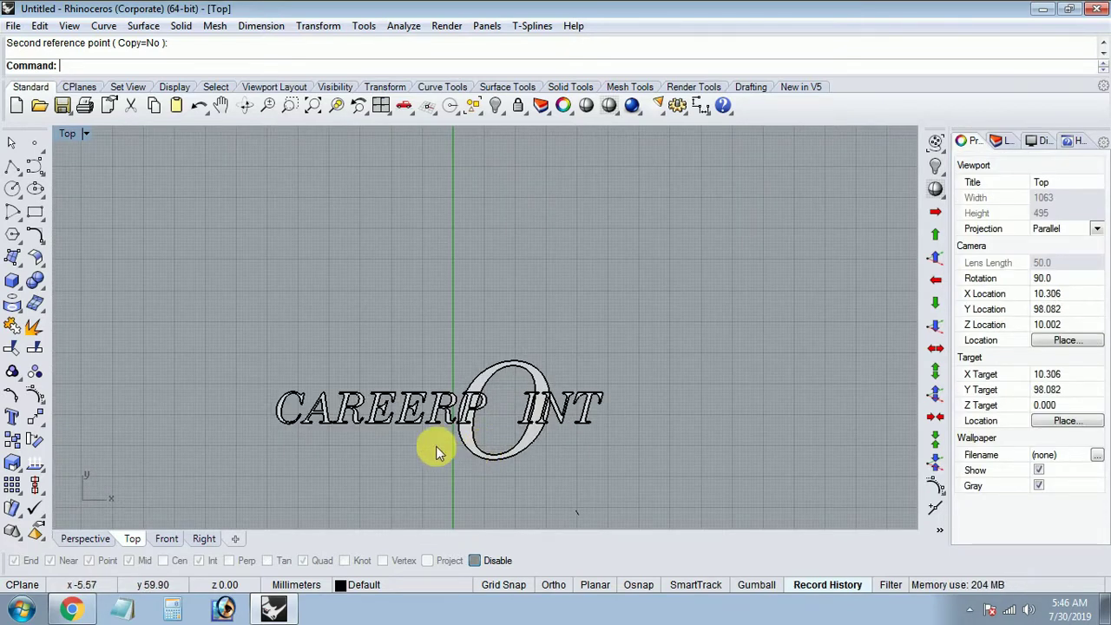
{"action": "left_click", "coordinate": [492, 417]}
{"action": "key", "text": "ctrl+z"}
Scale2D the leading C of CAREERPOINT larger, then clear the selection.
{"action": "left_click", "coordinate": [293, 403]}
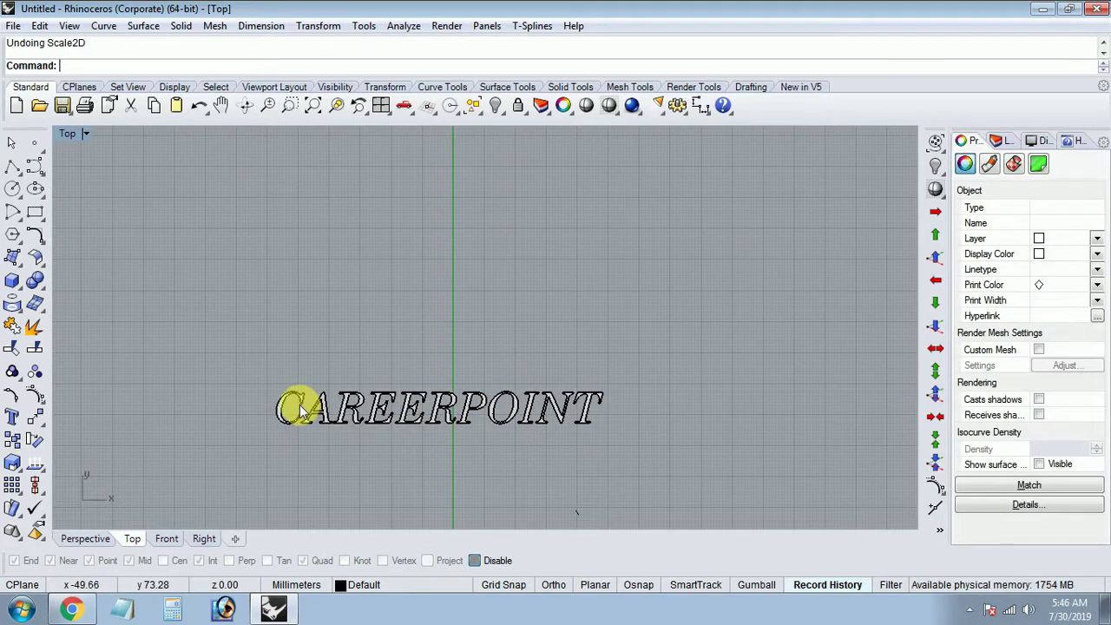
{"action": "right_click", "coordinate": [292, 403]}
{"action": "scroll", "coordinate": [293, 405], "scroll_direction": "up", "scroll_amount": 3}
{"action": "left_click", "coordinate": [318, 409]}
{"action": "left_click", "coordinate": [373, 407]}
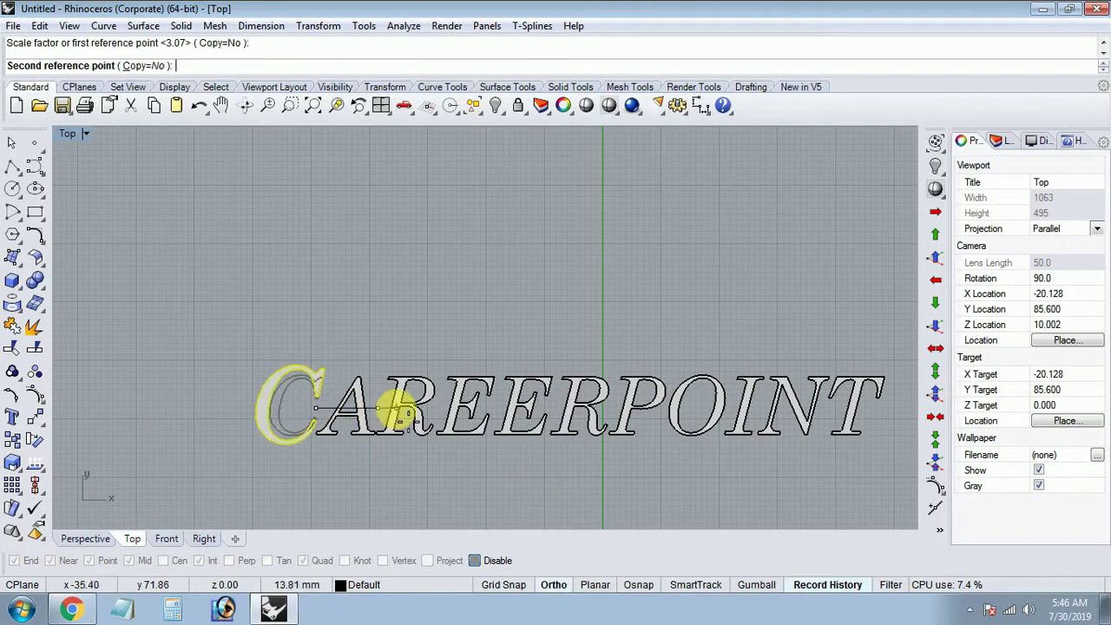
{"action": "left_click", "coordinate": [405, 426]}
{"action": "scroll", "coordinate": [385, 458], "scroll_direction": "down", "scroll_amount": 3}
{"action": "left_click", "coordinate": [385, 458]}
{"action": "key", "text": "Escape"}
{"action": "scroll", "coordinate": [313, 427], "scroll_direction": "up", "scroll_amount": 2}
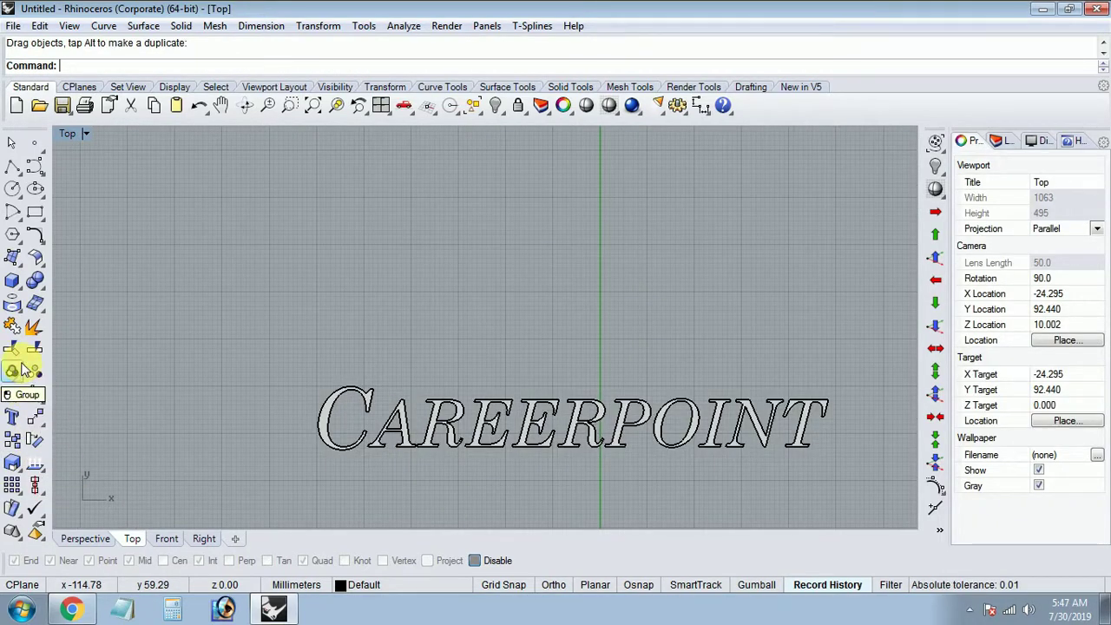
{"action": "left_click", "coordinate": [382, 442]}
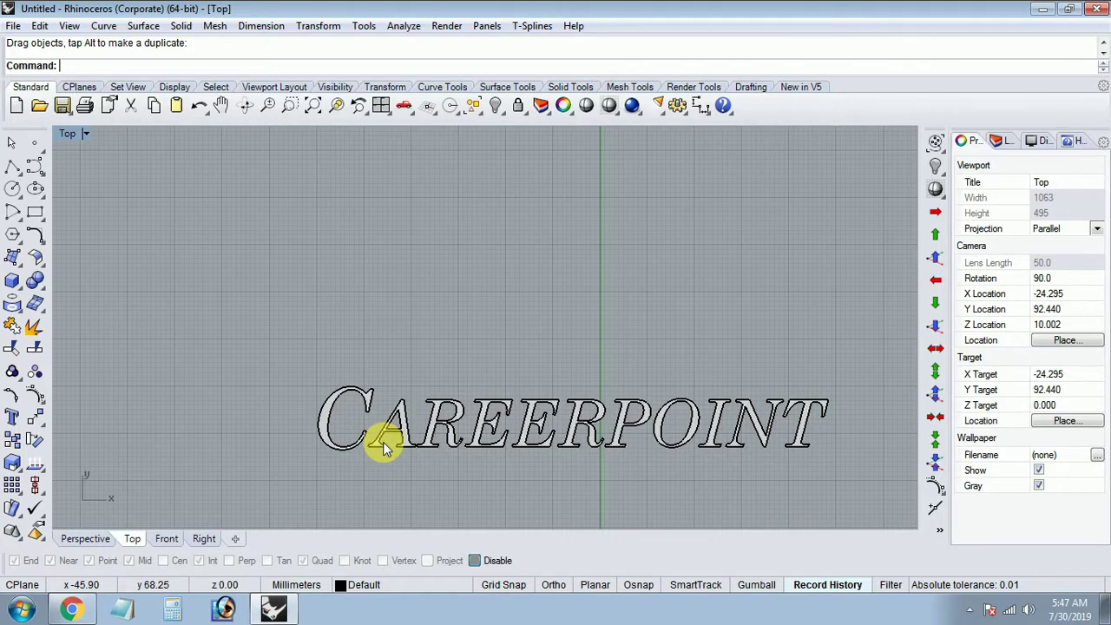